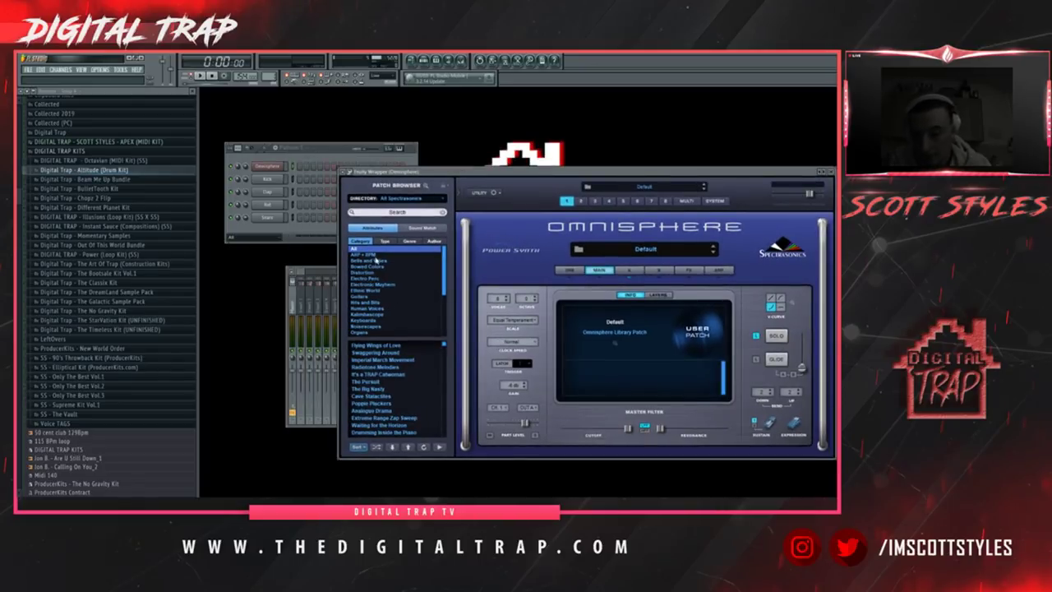
Load the Drops of Glass patch from Omnisphere's Bells and Vibes category and maximize the channel's piano roll
left_click(373, 255)
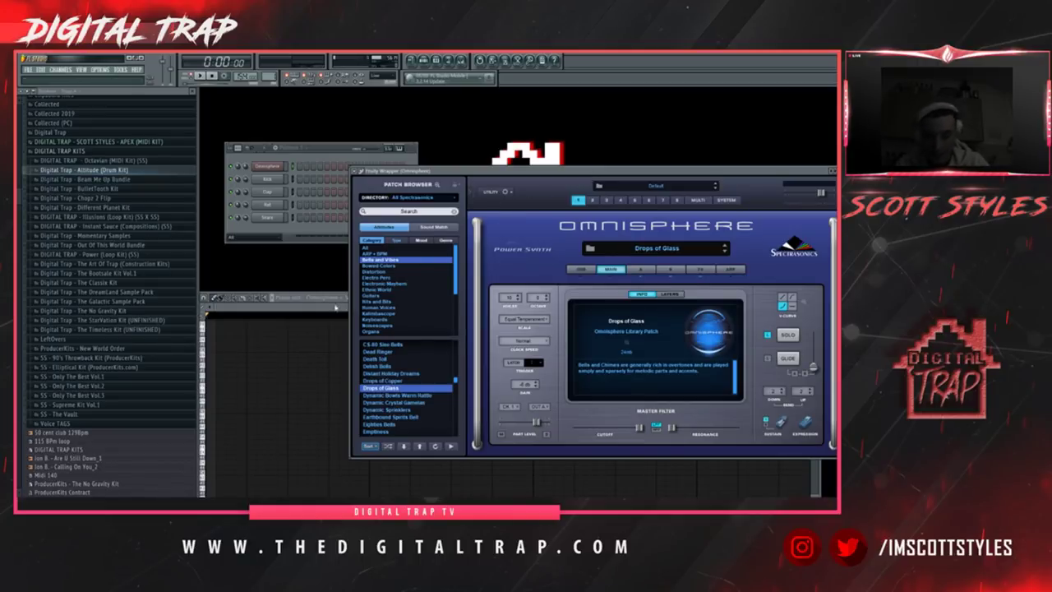
left_click(335, 309)
left_click_drag(460, 301, 474, 231)
double_click(474, 232)
left_click_drag(675, 104, 466, 135)
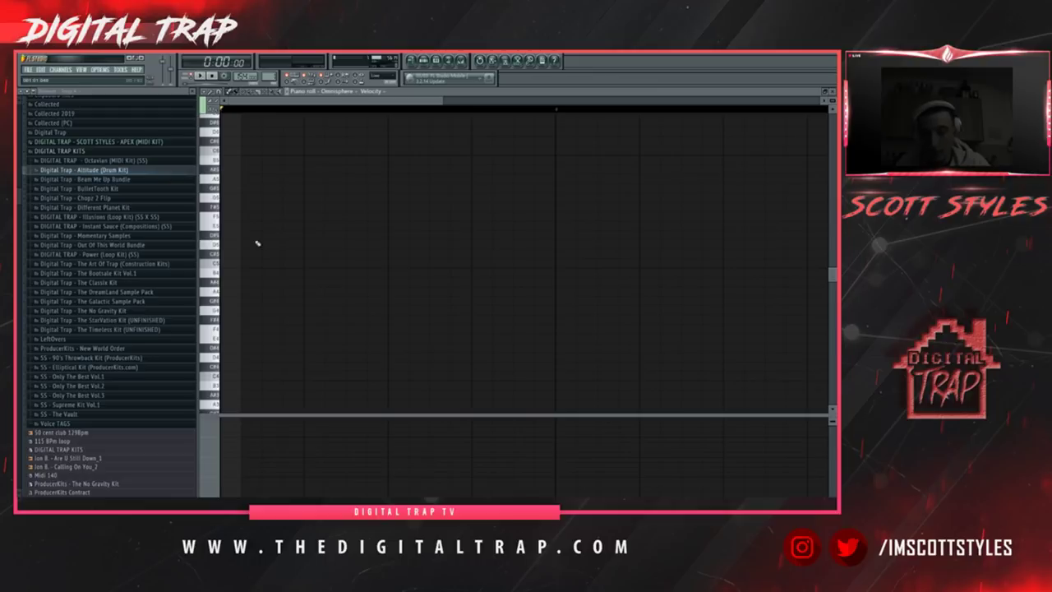
Draw an eight-note melody filling the first bar with D#, B, A#, low D#, A#, B, D# and B, and play it
left_click(232, 236)
left_click(267, 273)
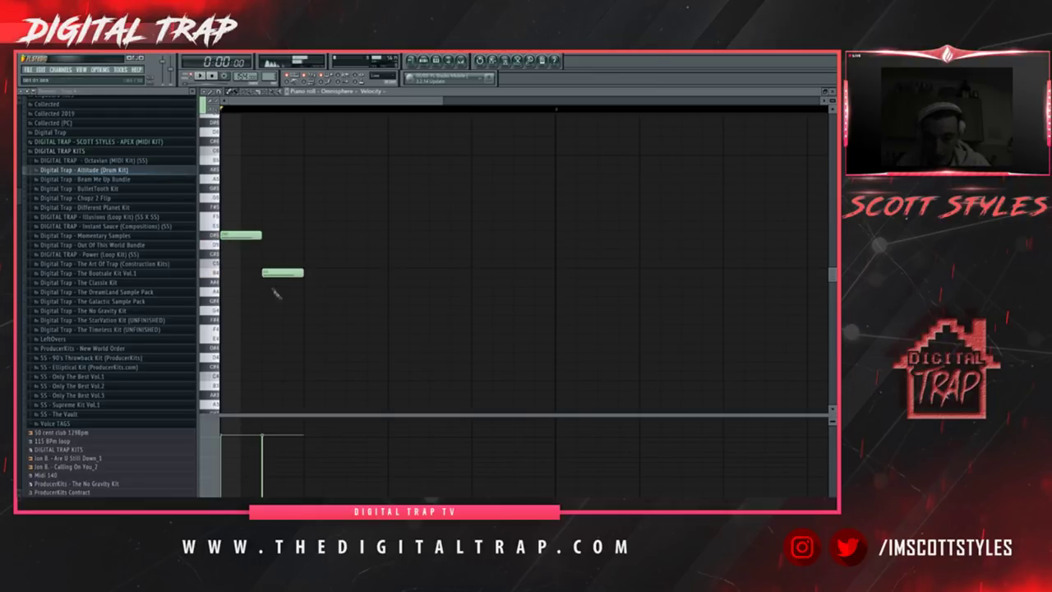
left_click(305, 283)
left_click(355, 320)
left_click_drag(375, 319, 376, 348)
left_click_drag(392, 292, 393, 281)
left_click(426, 272)
left_click(472, 226)
mouse_move(493, 226)
left_mouse_down()
mouse_move(473, 235)
mouse_move(493, 235)
left_mouse_up()
left_click(515, 272)
key("space")
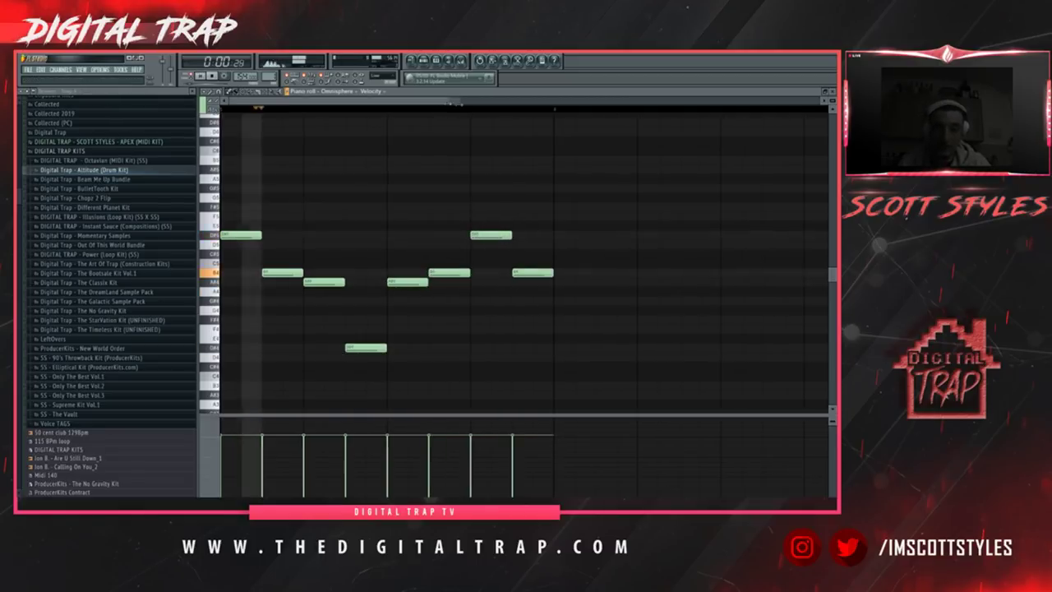
Duplicate the one-bar melody until it fills four bars, aligning the last copy with the start of bar 3
scroll(439, 113, "down", 3)
left_click_drag(395, 232, 223, 364)
key("ctrl+b")
key("space")
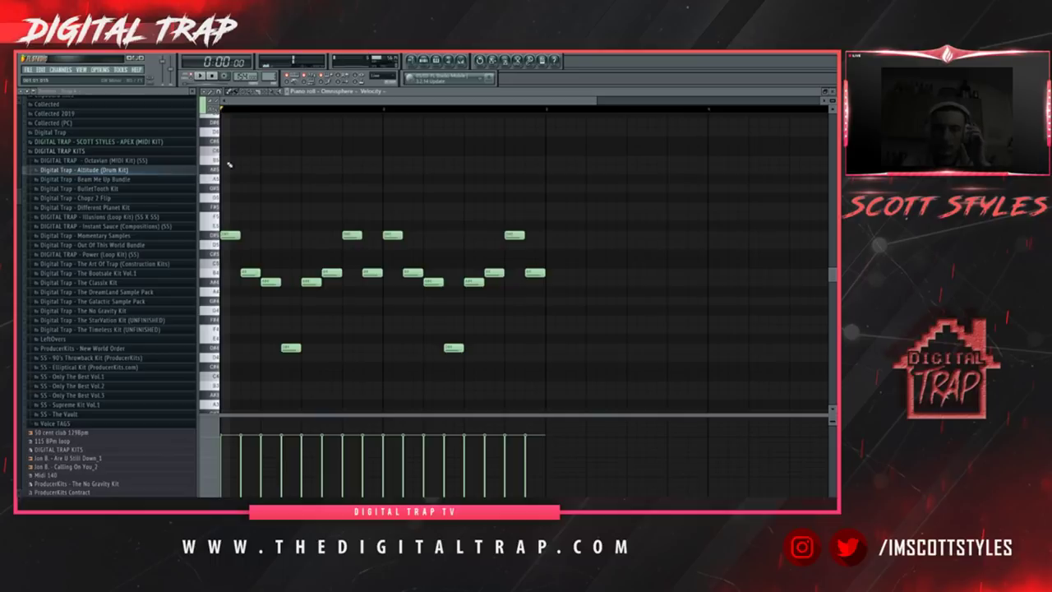
key("ctrl+a")
key("ctrl+b")
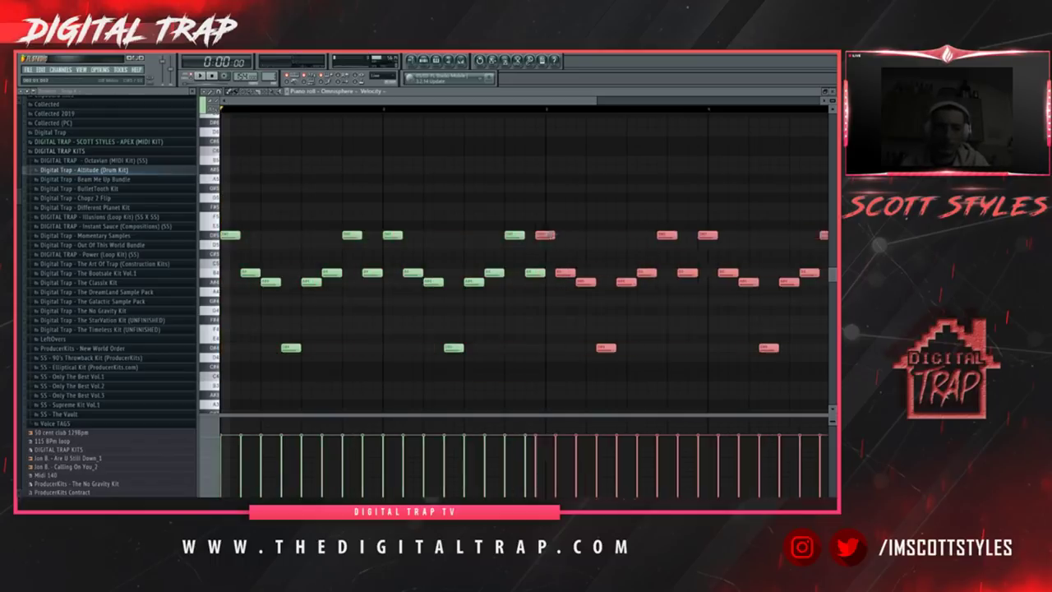
left_click_drag(540, 236, 553, 236)
key("space")
key("ctrl+d")
scroll(542, 156, "up", 1)
left_click_drag(511, 104, 673, 103)
key("space")
Add a half-bar high B at the start of bar 3, followed by a half-bar A#, above the melody
left_click_drag(419, 207, 422, 186)
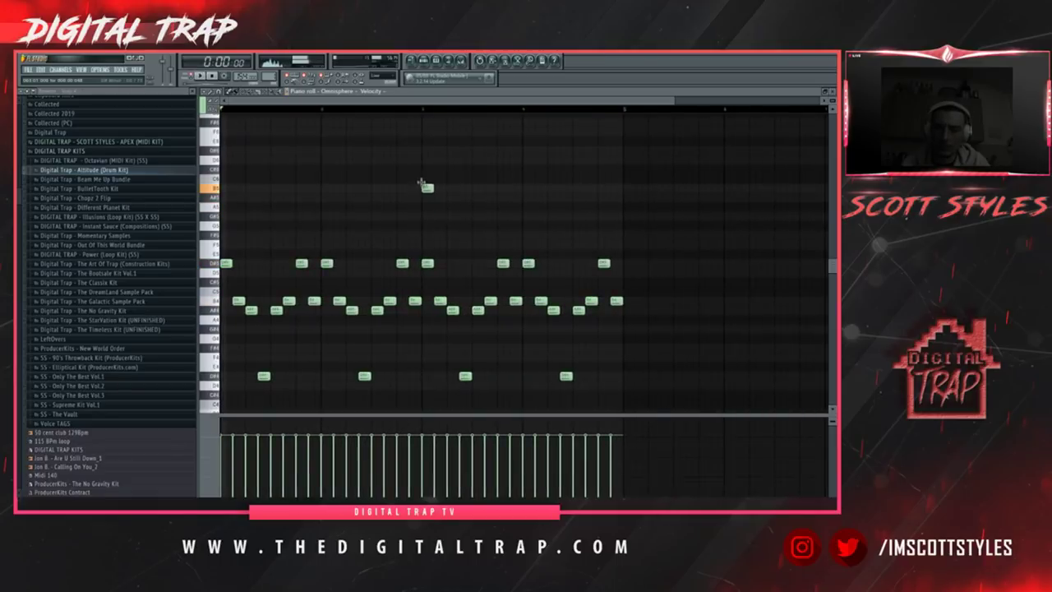
key("space")
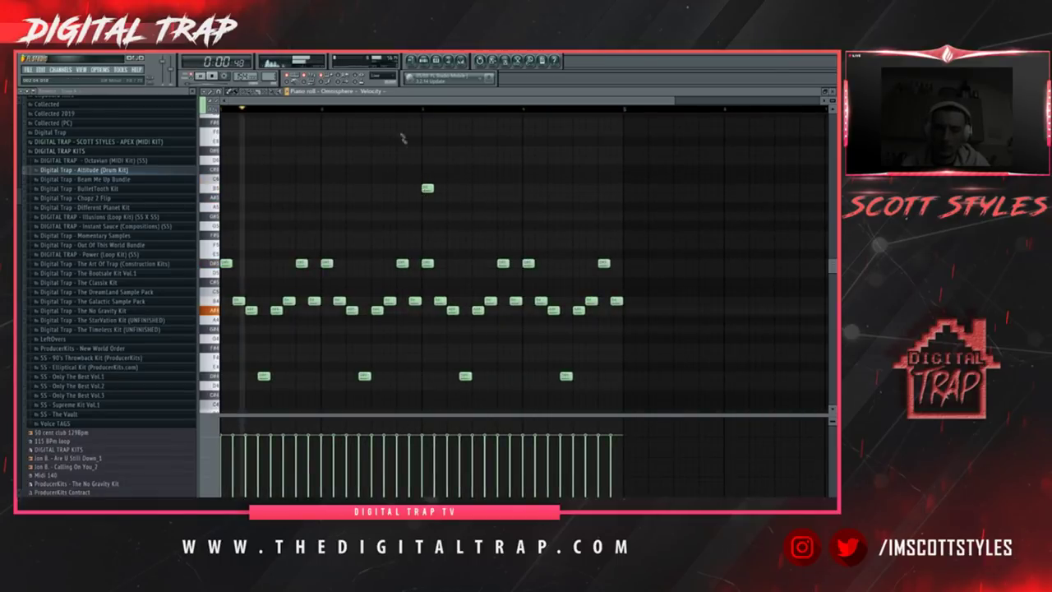
left_click_drag(431, 189, 448, 190)
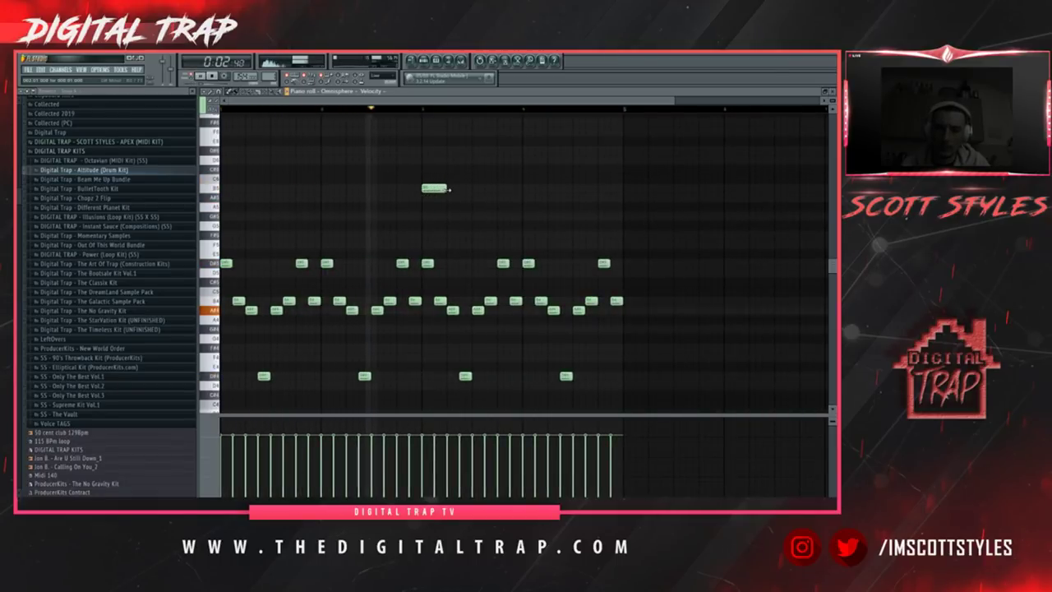
left_click_drag(449, 190, 472, 188)
left_click(474, 198)
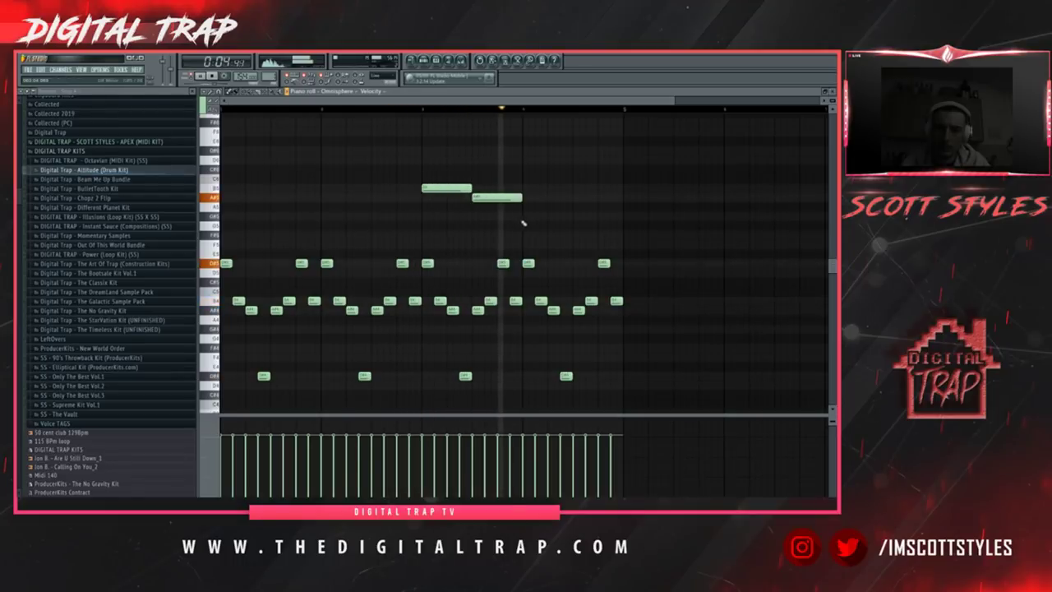
Continue the upper line through bar 4 with a half-bar F# followed by a half-bar D#
left_click(525, 217)
key("space")
left_click_drag(549, 217, 548, 236)
key("space")
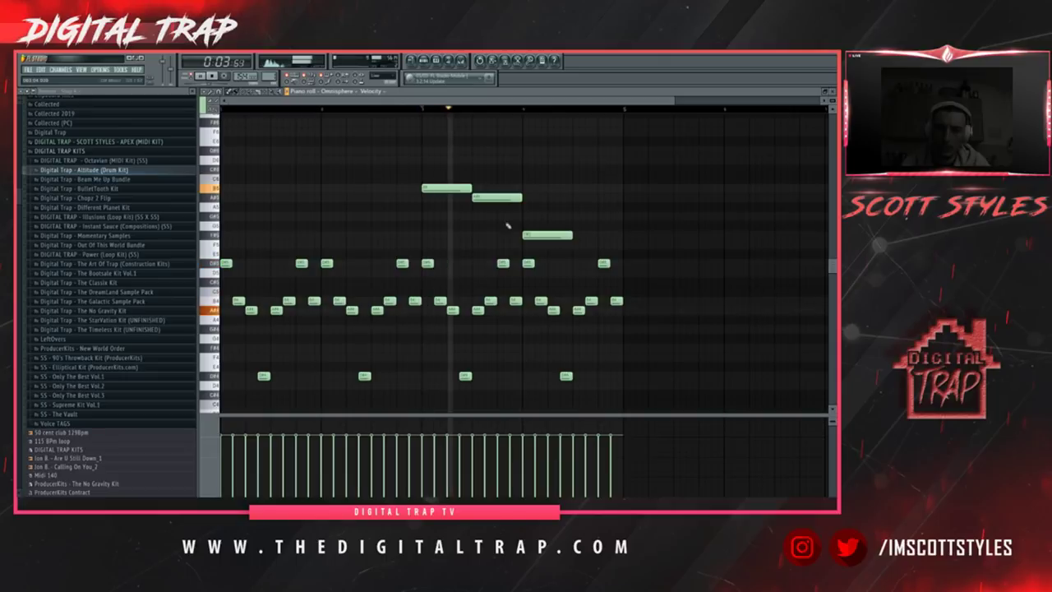
left_click(575, 251)
left_click_drag(575, 251, 576, 263)
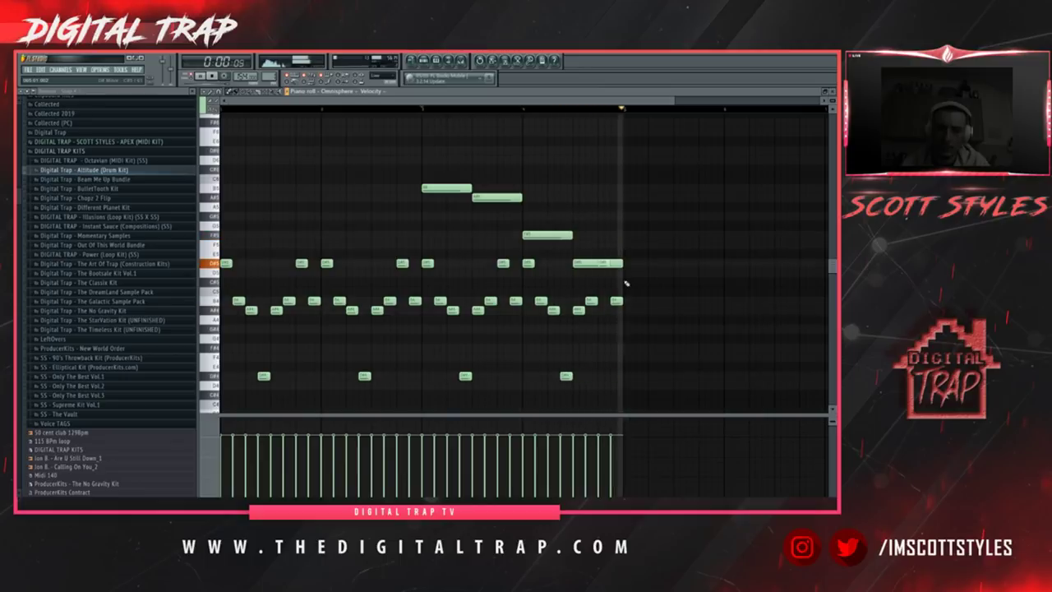
Restore the piano roll to a smaller window, route Omnisphere to its own mixer track and load HalfTime on it
double_click(656, 93)
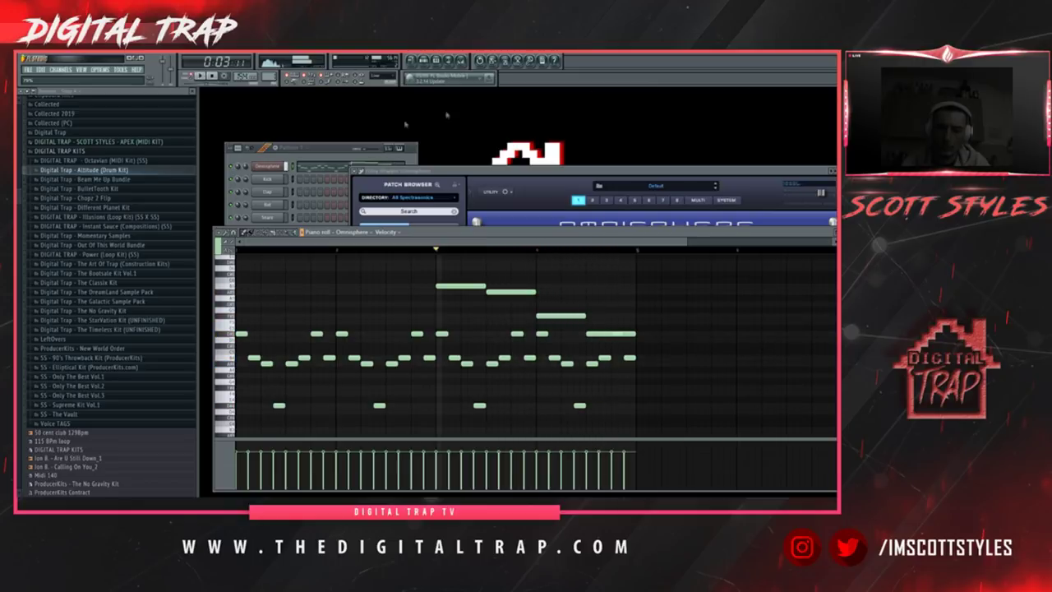
left_click(269, 168)
key("F9")
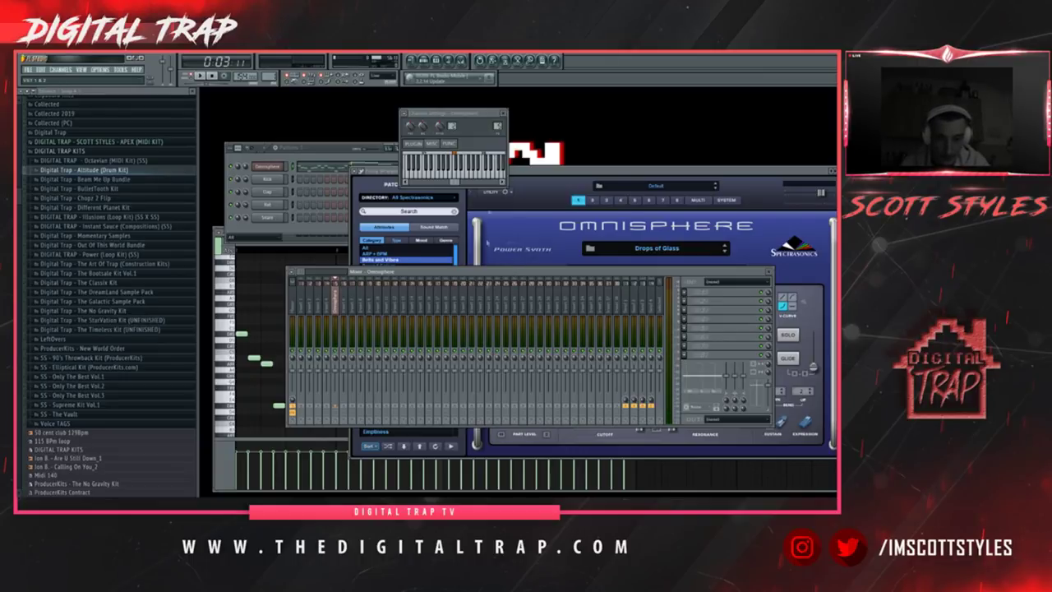
left_click(465, 337)
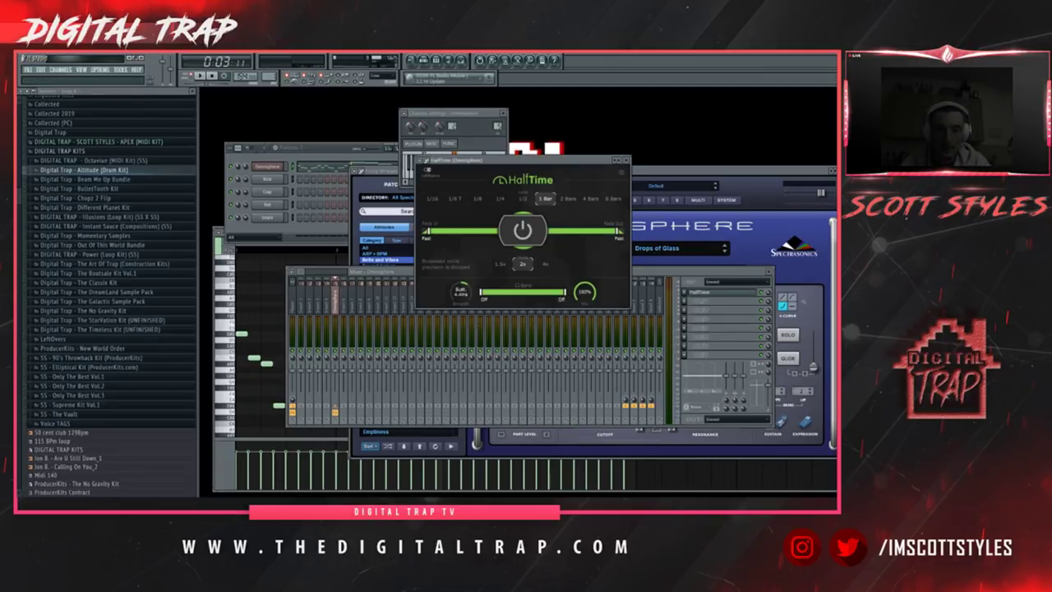
Play the loop, lower HalfTime's mix to 41% and cut the low end with the mixer track's equalizer
left_click(199, 75)
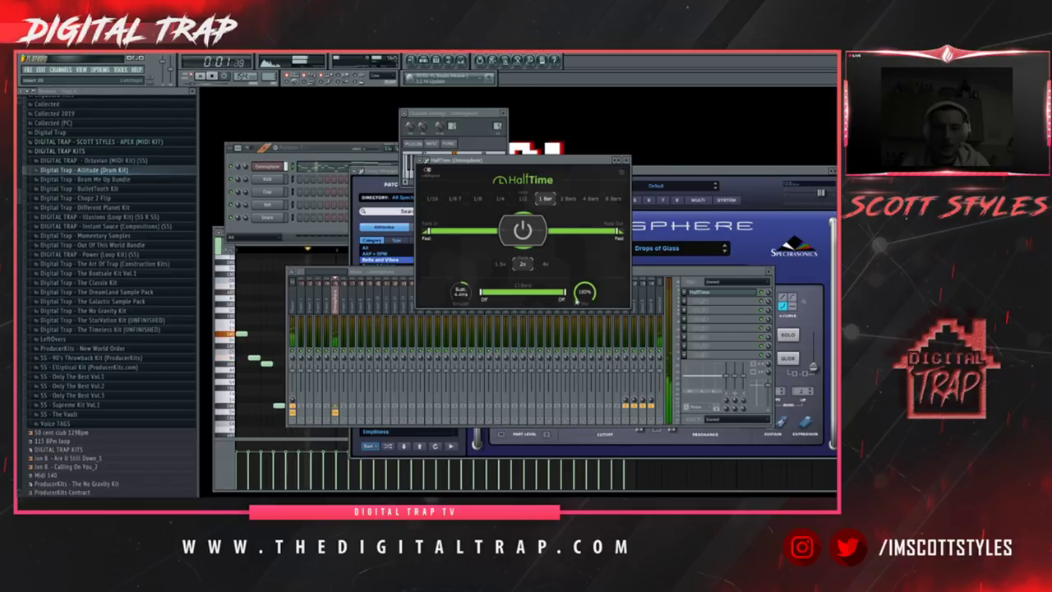
left_click_drag(583, 292, 584, 339)
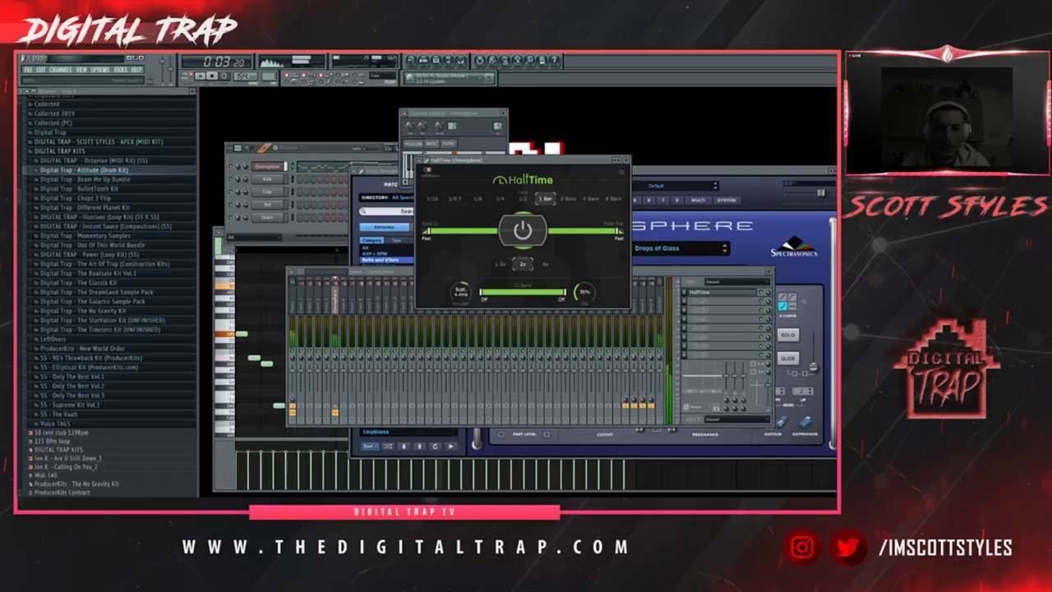
left_click_drag(726, 375, 726, 388)
left_click(537, 158)
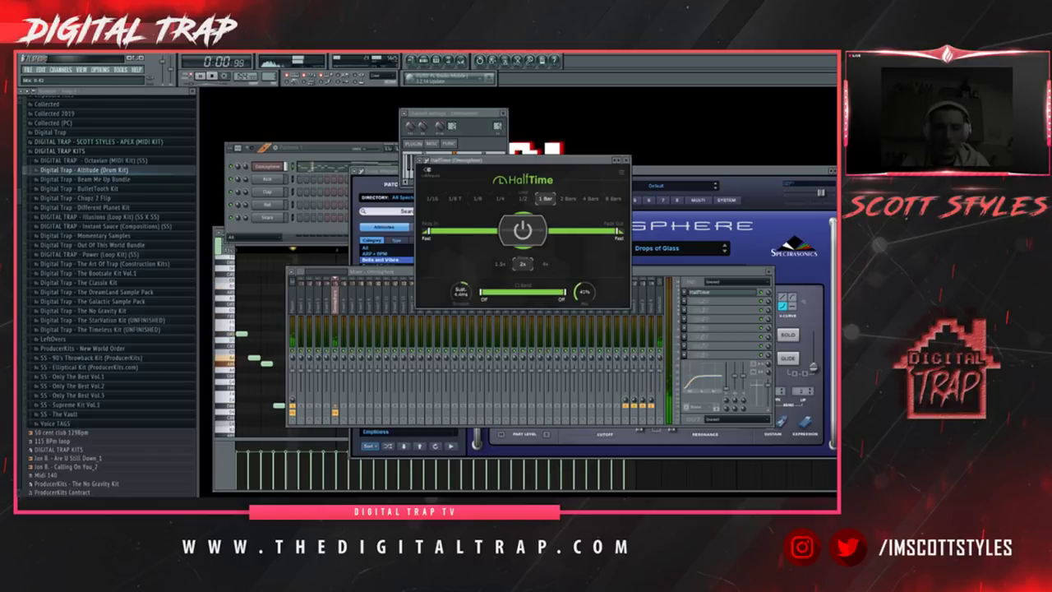
Set HalfTime's loop length to 1/4, its mix to 100% and its band's low limit to about 323 Hz
left_click(523, 198)
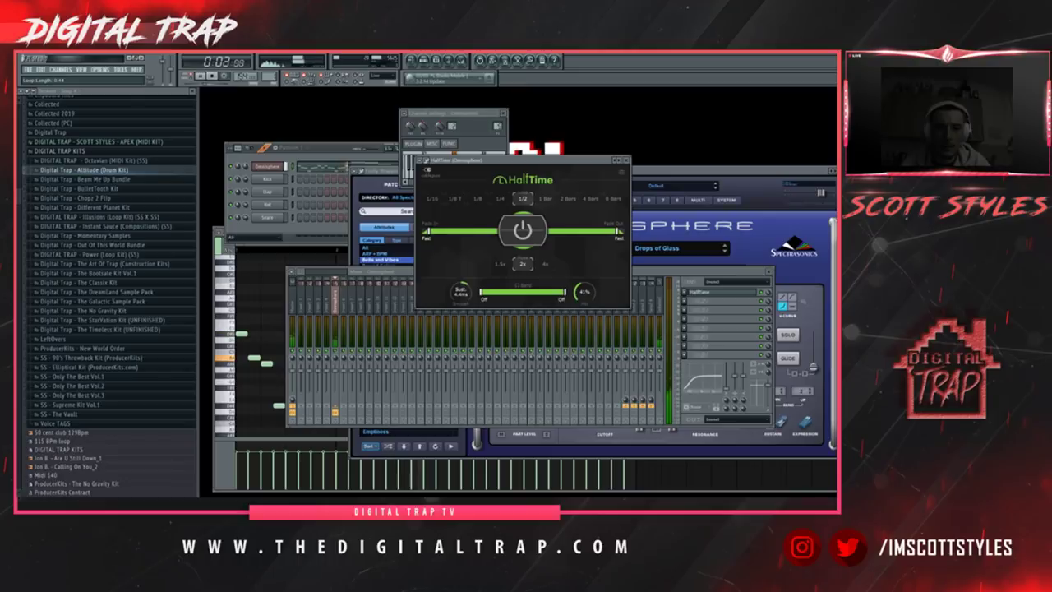
left_click_drag(481, 292, 507, 292)
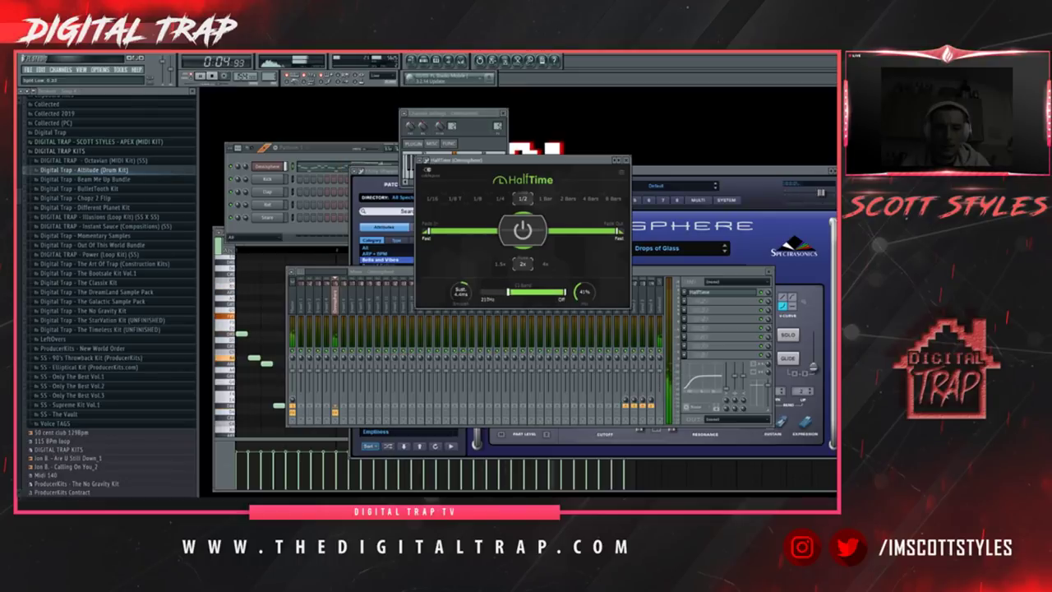
left_click_drag(584, 292, 584, 263)
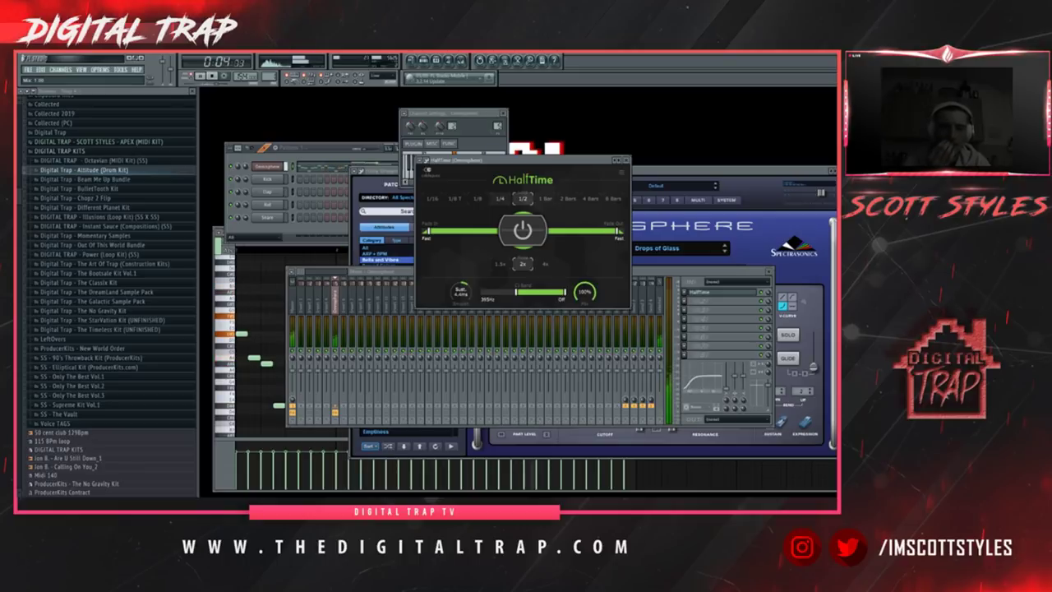
left_click(500, 198)
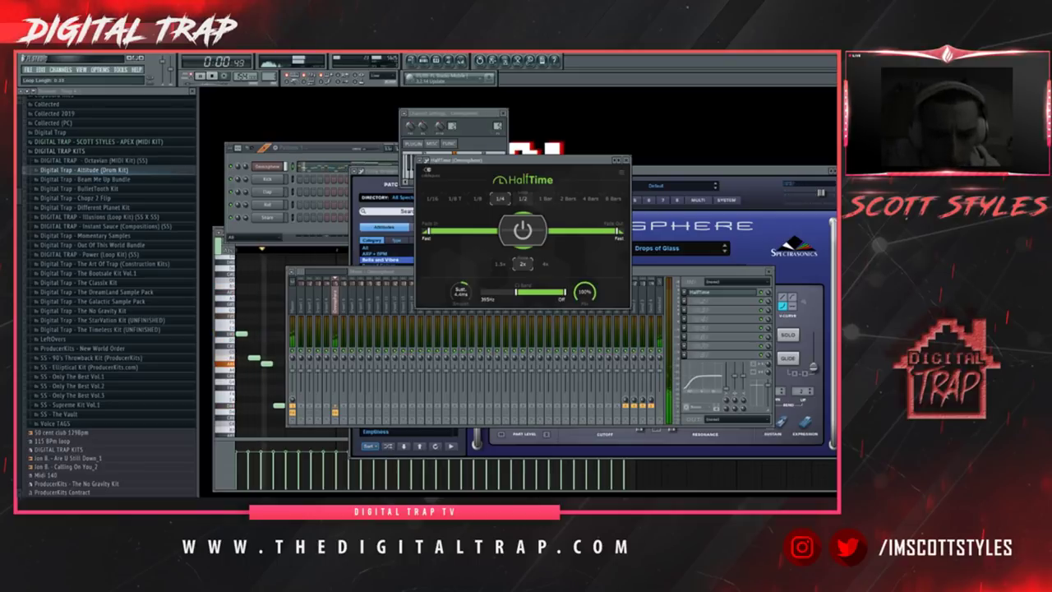
mouse_move(516, 292)
left_mouse_down()
mouse_move(480, 293)
mouse_move(505, 292)
left_mouse_up()
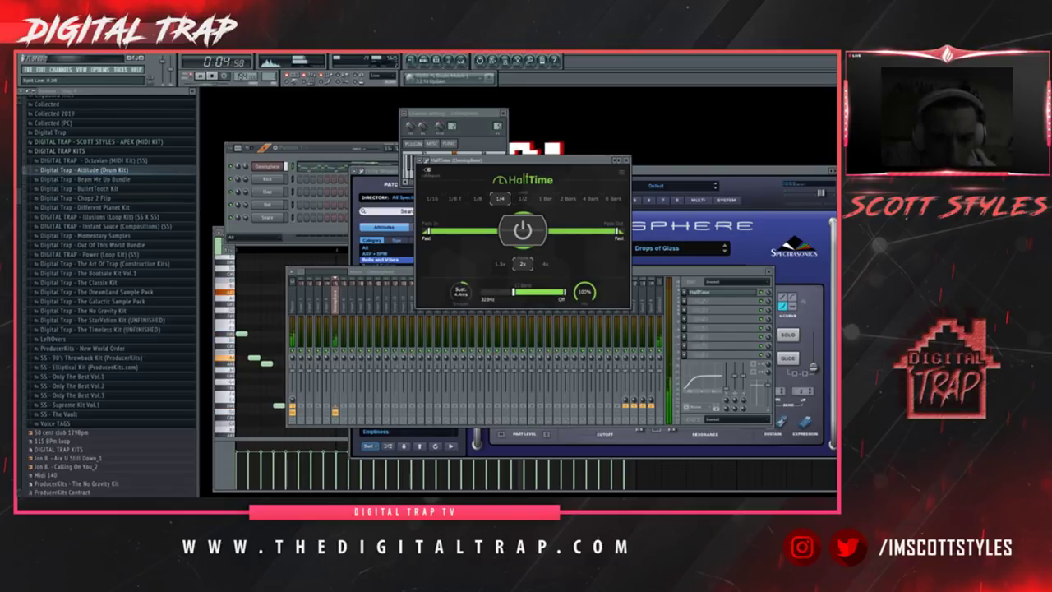
Lower the Omnisphere channel's volume, set HalfTime's band low limit to about 498 Hz and replay the loop
left_click_drag(245, 166, 244, 180)
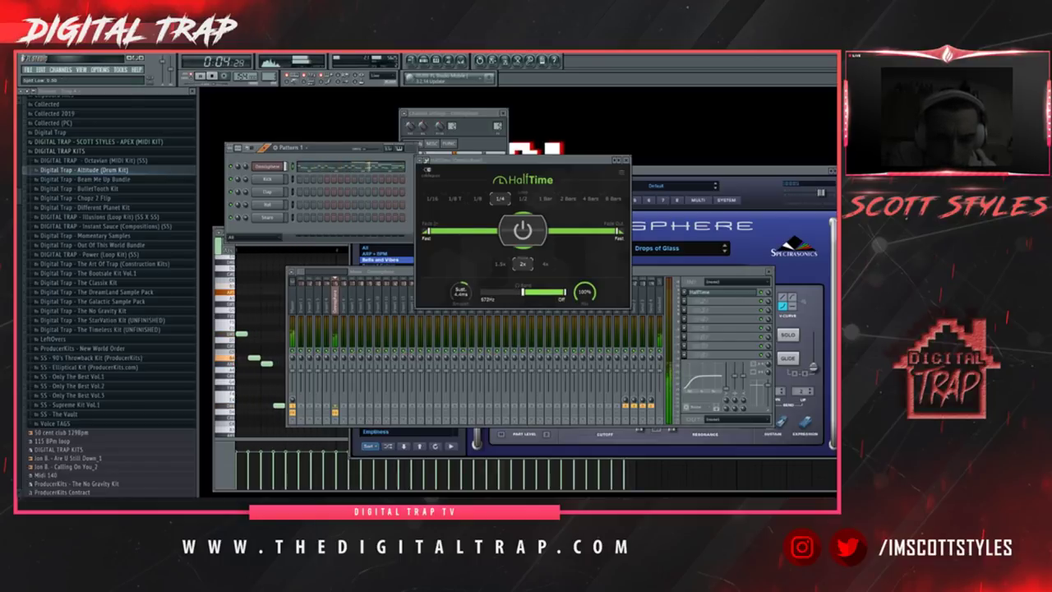
key("space")
left_click(403, 270)
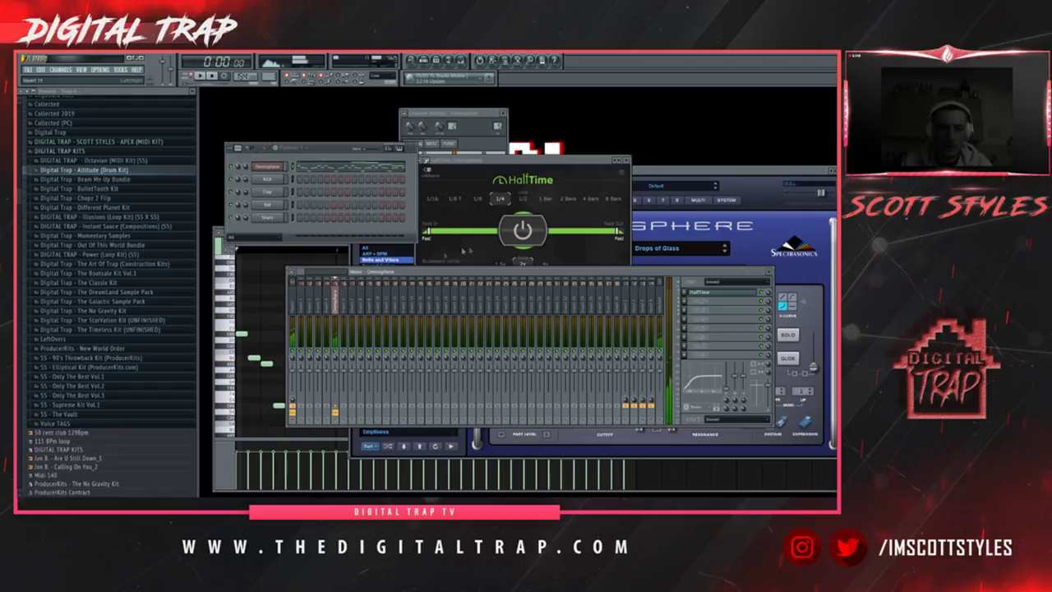
left_click_drag(522, 166, 530, 163)
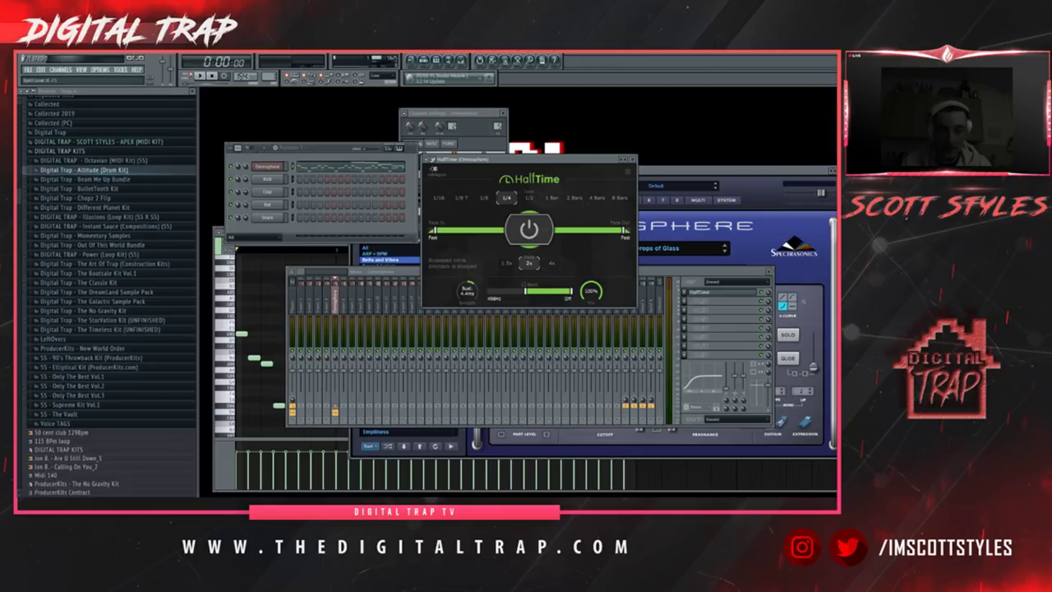
key("space")
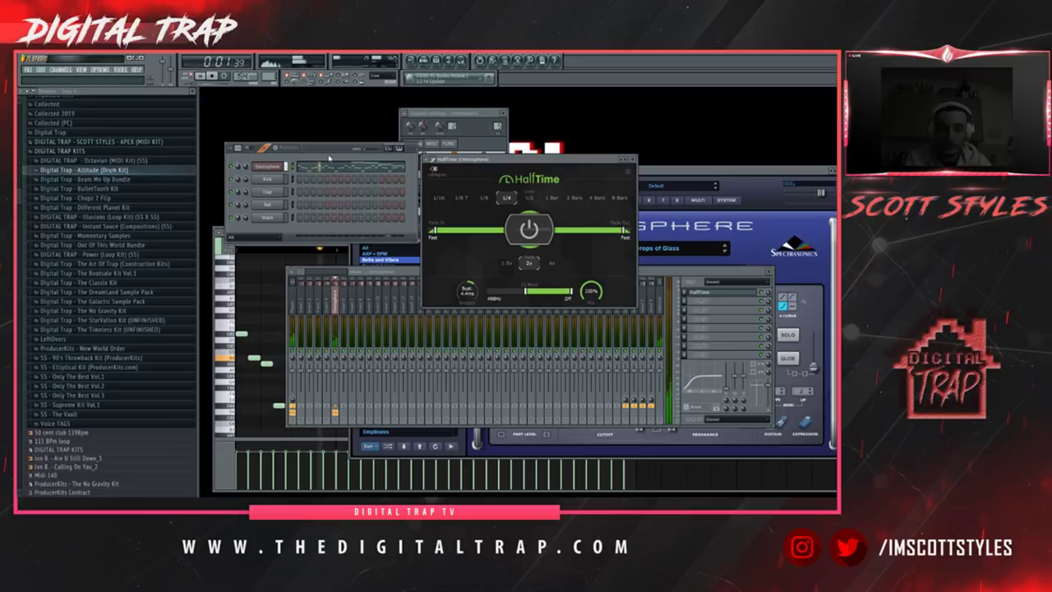
Stop playback and bring up the effects page of the Drops of Glass patch in Omnisphere
left_click(684, 305)
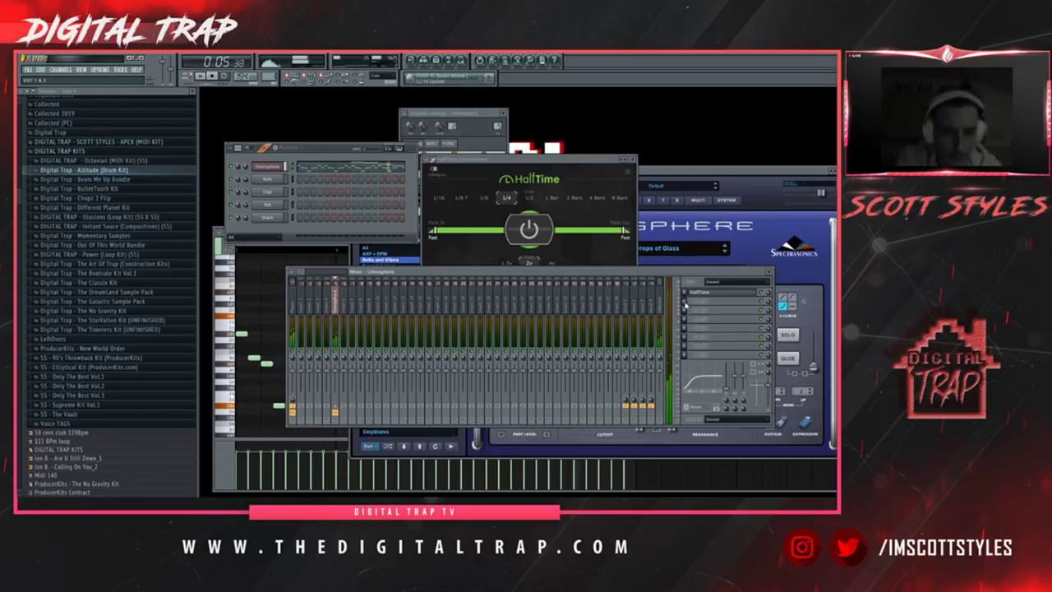
left_click(273, 167)
left_click(273, 167)
left_click(213, 75)
left_click_drag(537, 173, 467, 152)
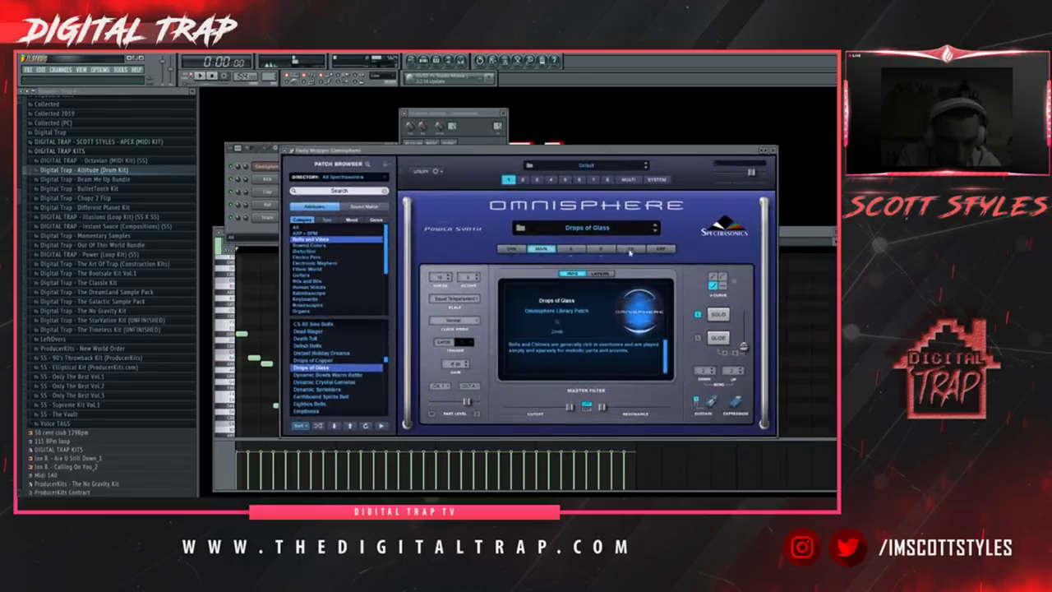
left_click(629, 249)
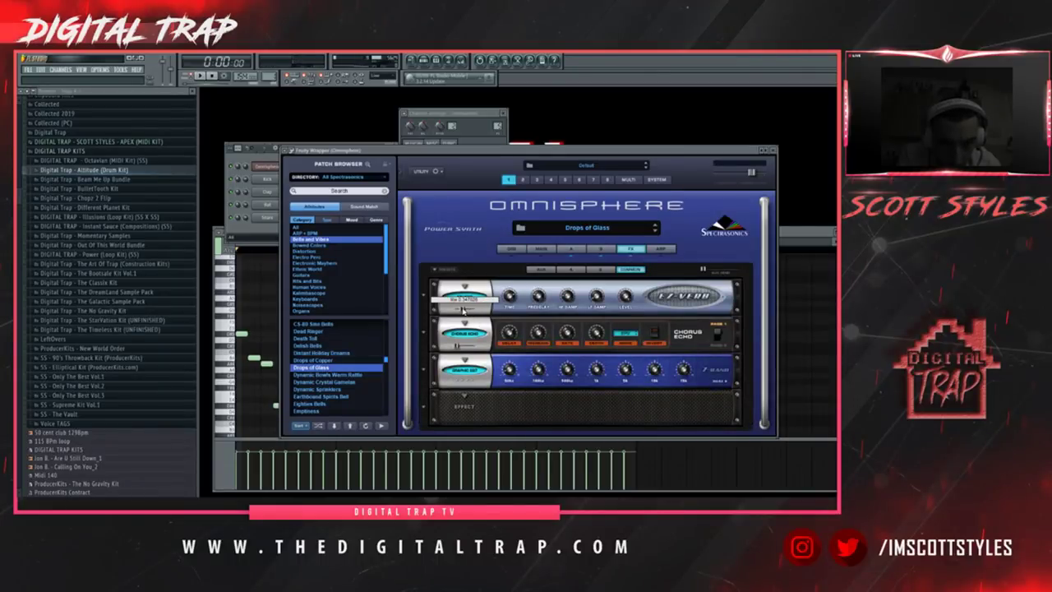
Play the loop while examining the patch's Aux, A, B and Common effect racks in Omnisphere
key("space")
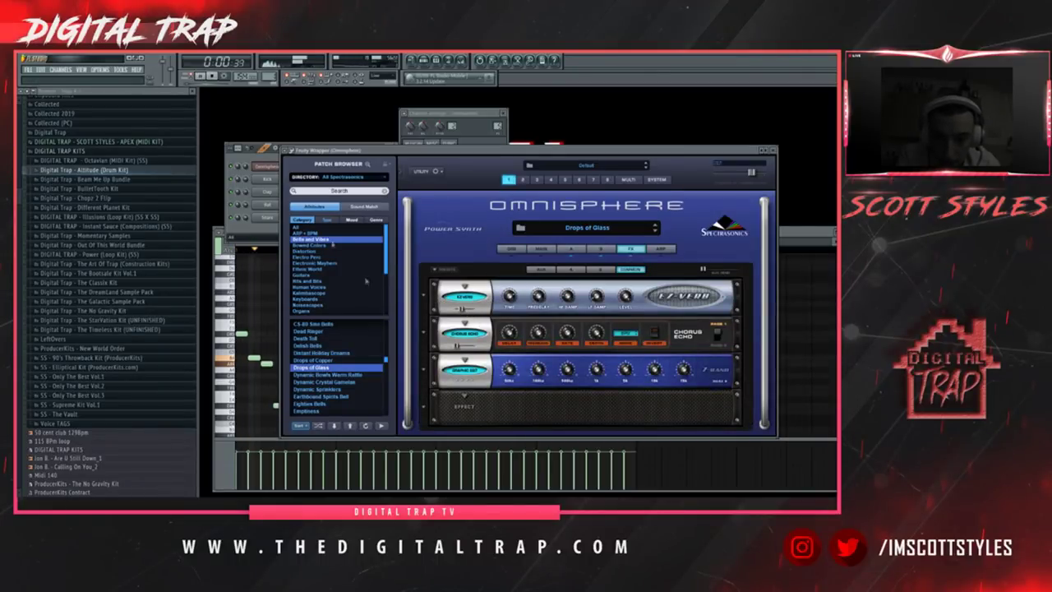
mouse_move(461, 309)
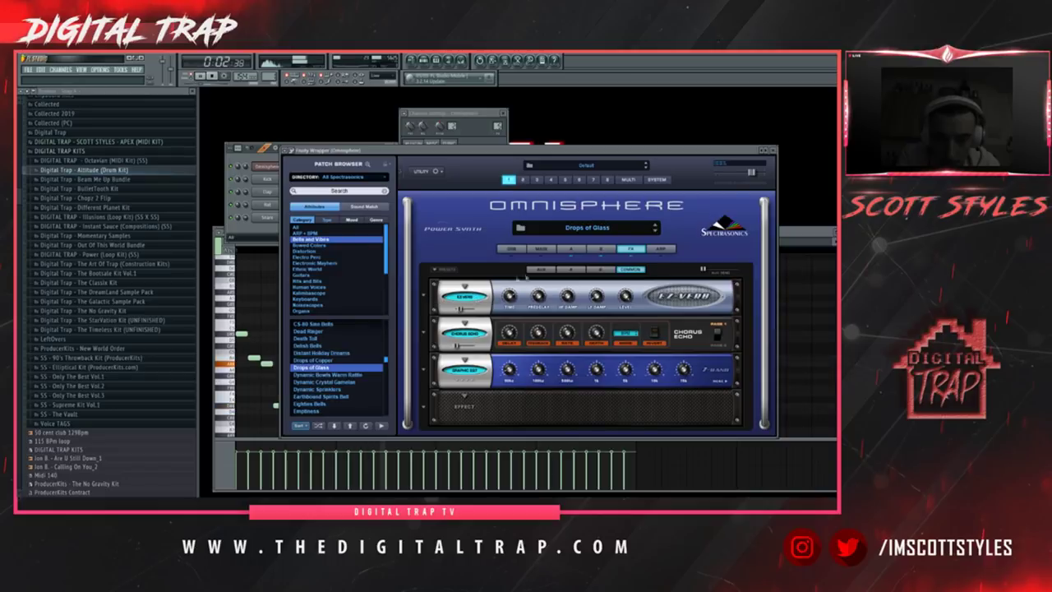
left_click(569, 270)
left_click(546, 269)
left_click(571, 269)
left_click(598, 269)
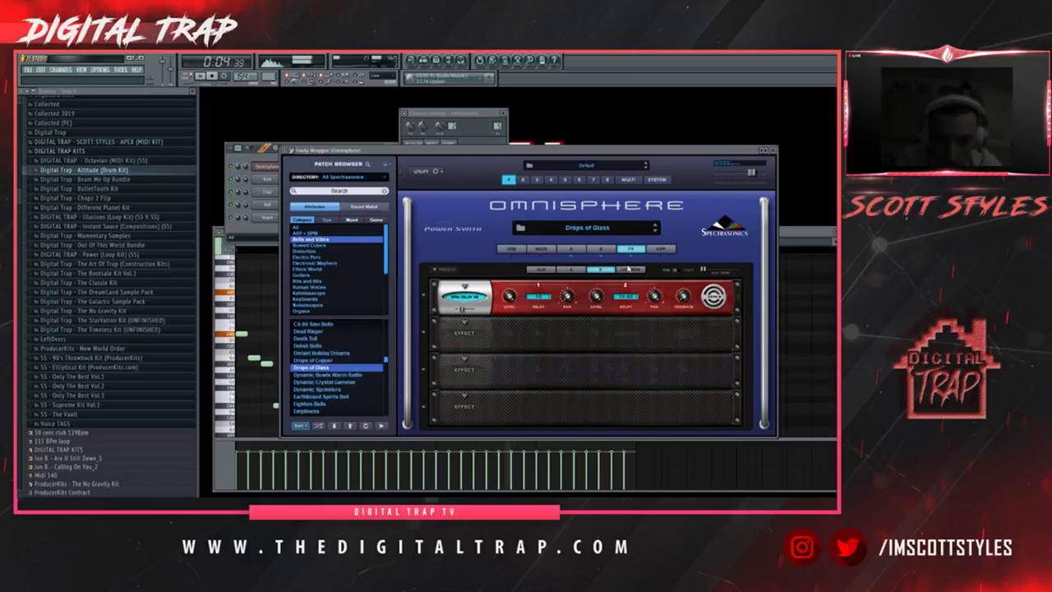
left_click(622, 270)
left_click(601, 269)
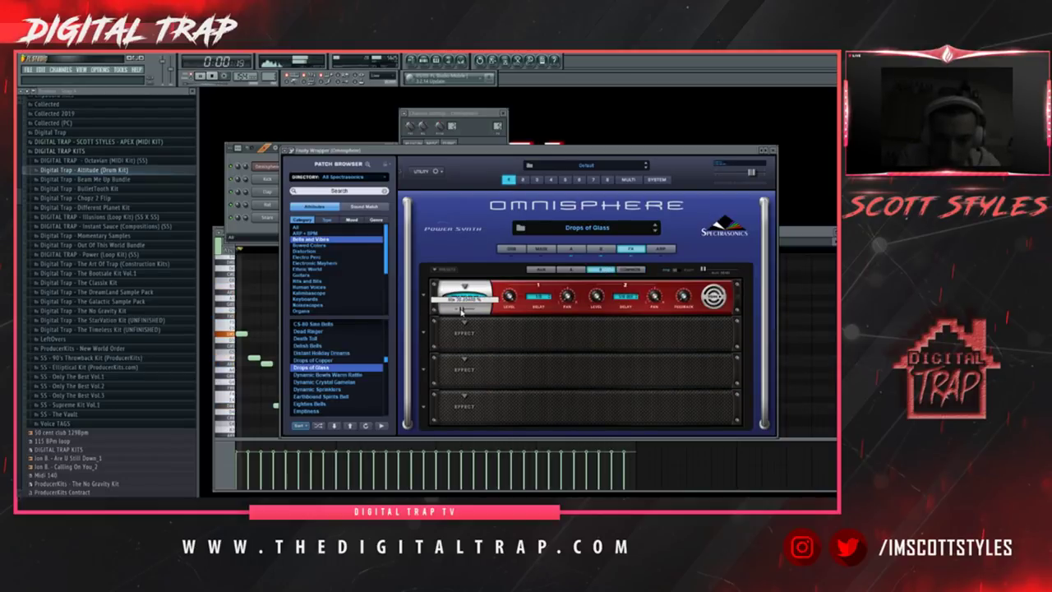
left_click(243, 156)
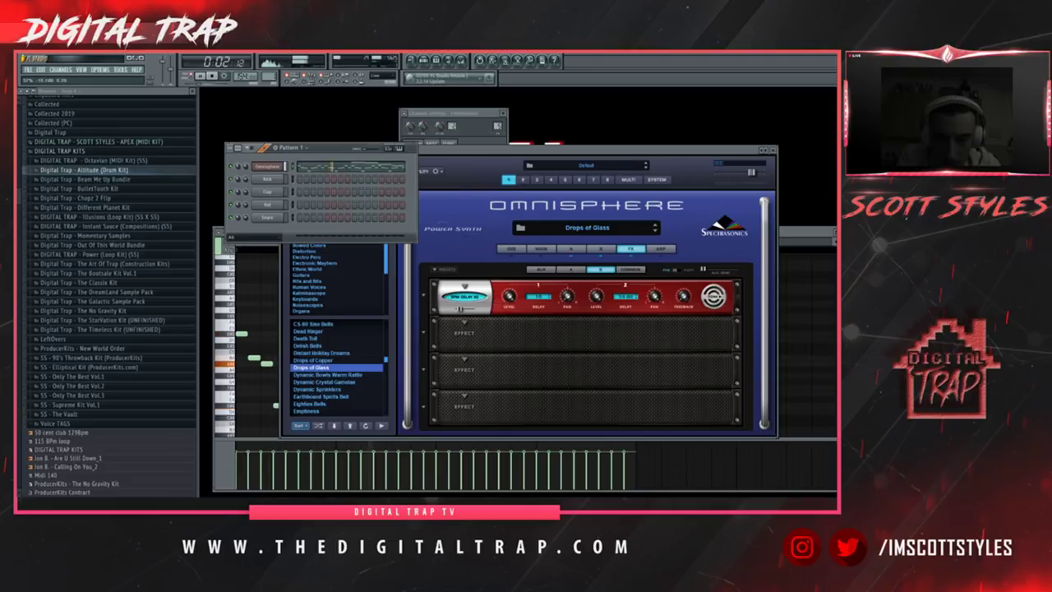
Try shortening all of the Omnisphere notes to very short hits, listen to the loop and undo the shortening
right_click(267, 282)
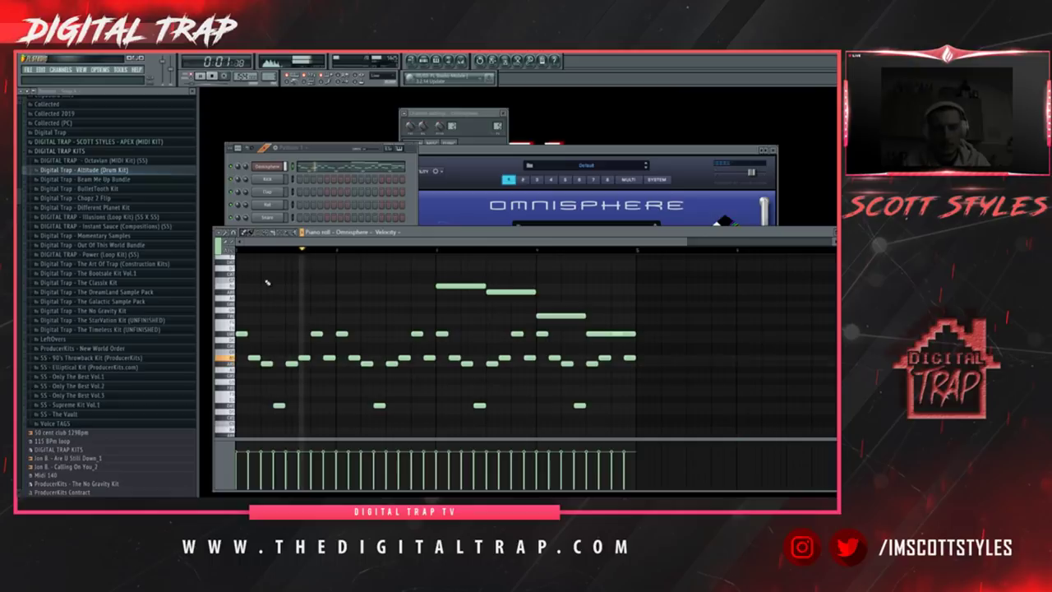
key("space")
key("space")
key("shift+d")
key("space")
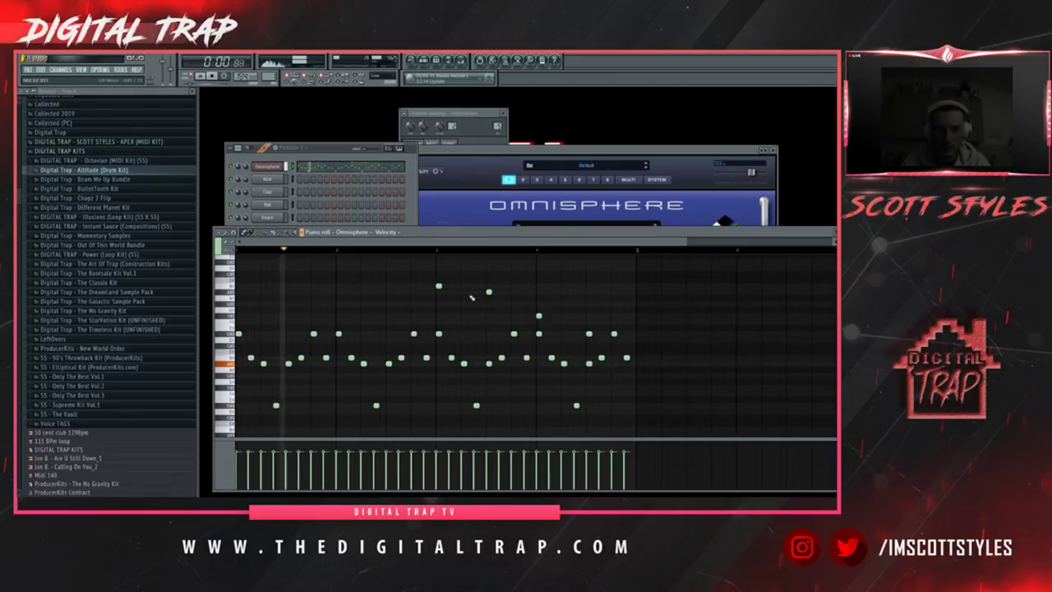
key("space")
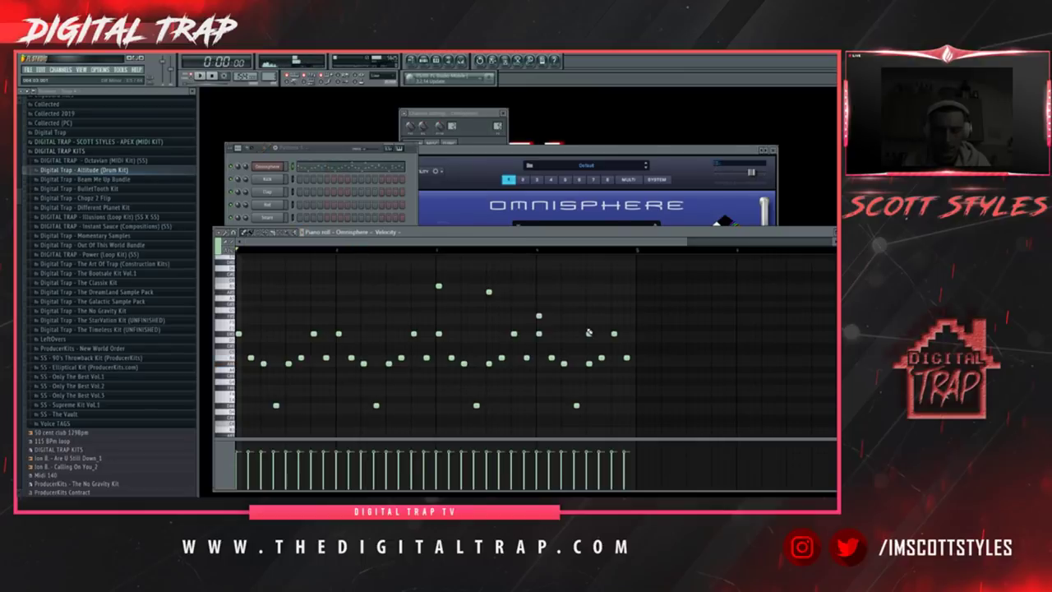
key("ctrl+z")
key("space")
Add Fruity Parametric EQ 2 below HalfTime on the Omnisphere mixer track and cut the lows with its first band
left_click(474, 166)
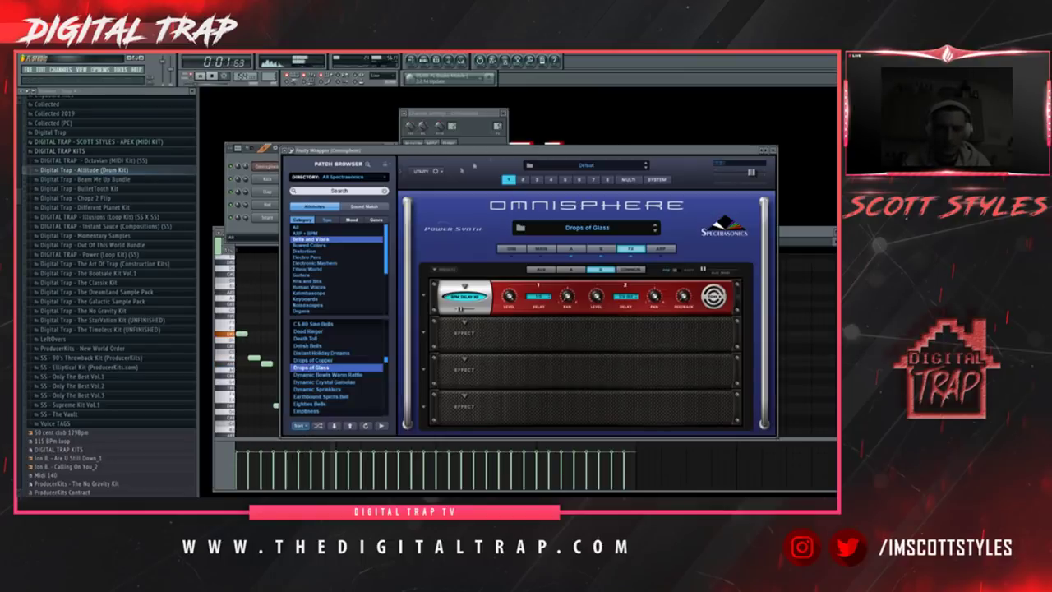
key("F9")
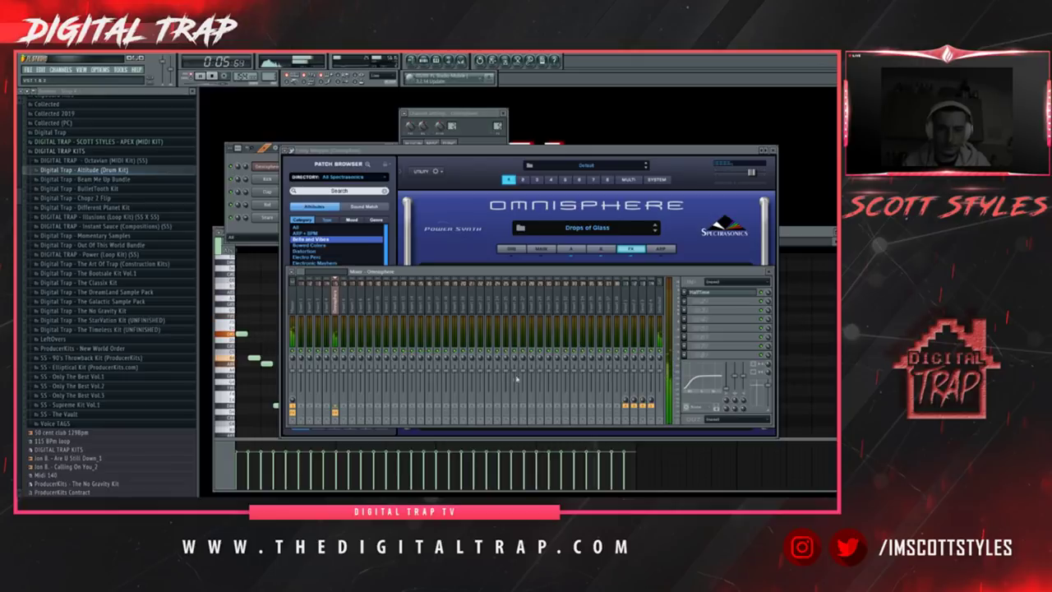
left_click(458, 280)
left_click_drag(269, 236, 274, 272)
Add Gross Beat after the EQ on the Omnisphere track, audition the 2 Beat Gate and 1 Beat Gate volume presets, and choose Sidechain
left_click(683, 310)
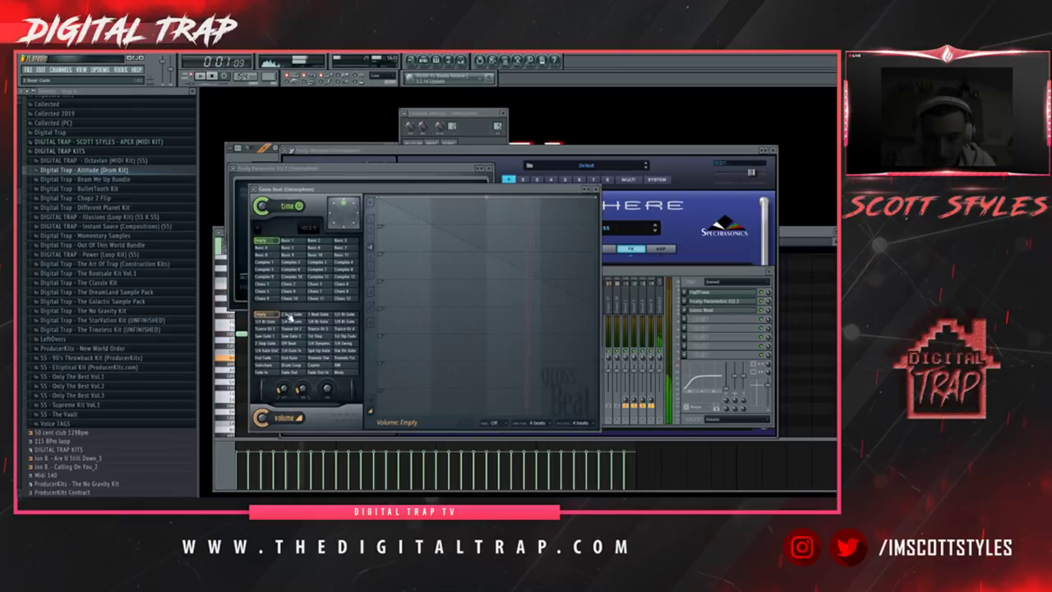
left_click(291, 315)
left_click(316, 315)
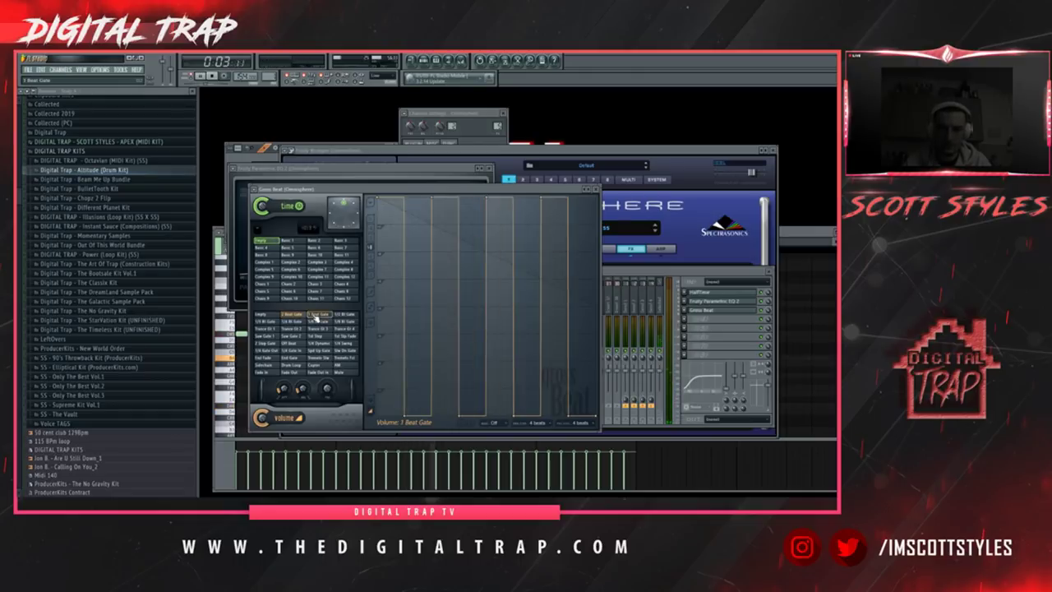
key("space")
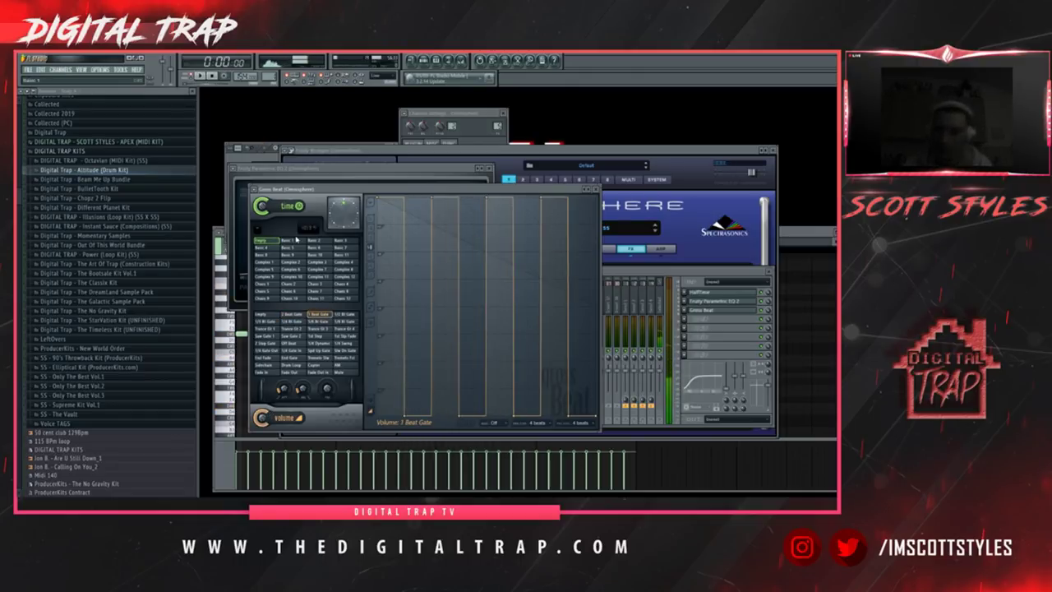
left_click_drag(400, 193, 465, 182)
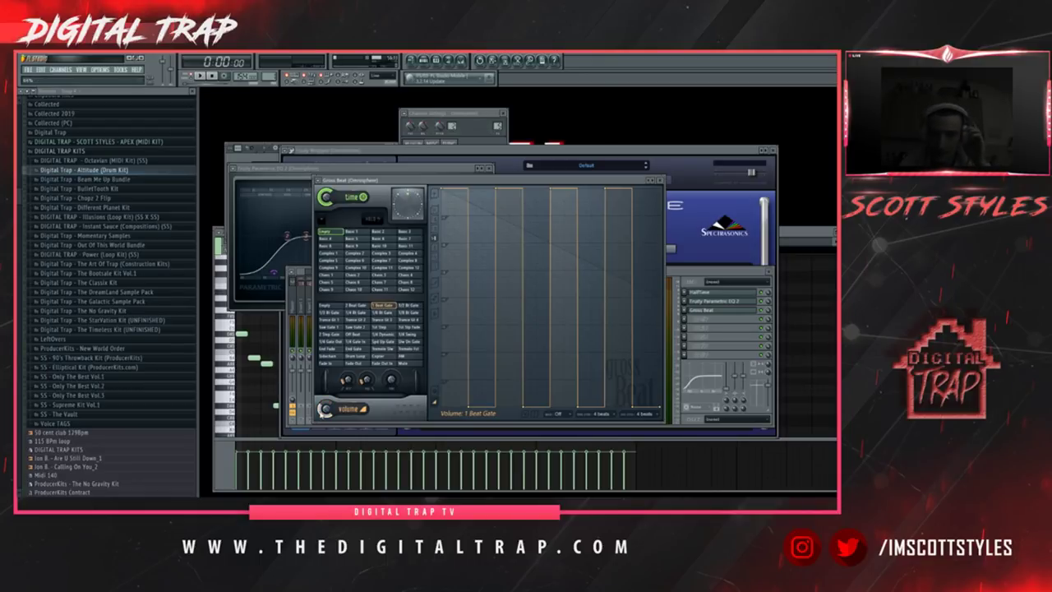
key("space")
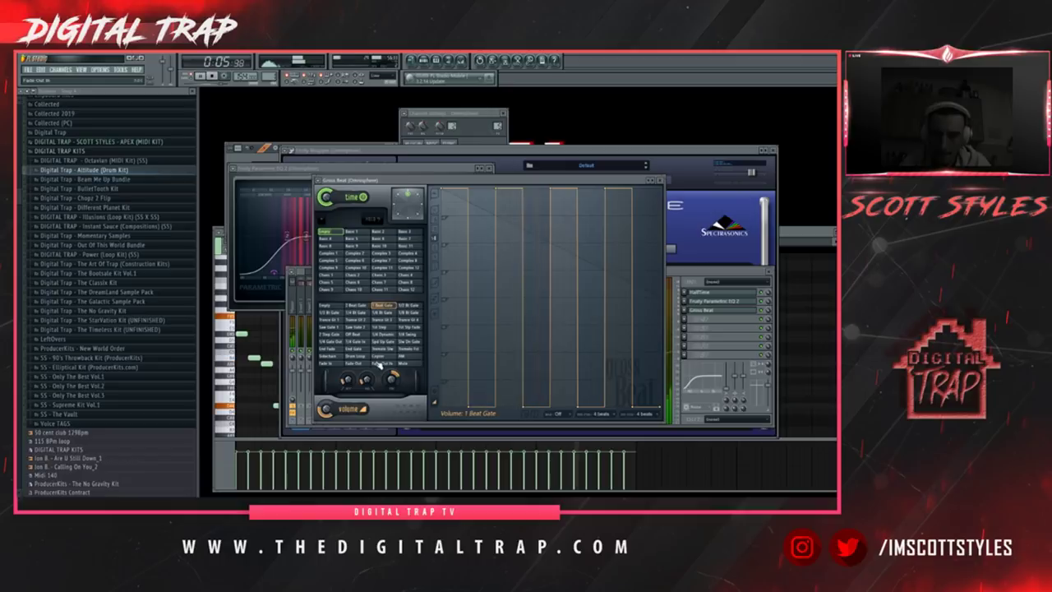
left_click(326, 355)
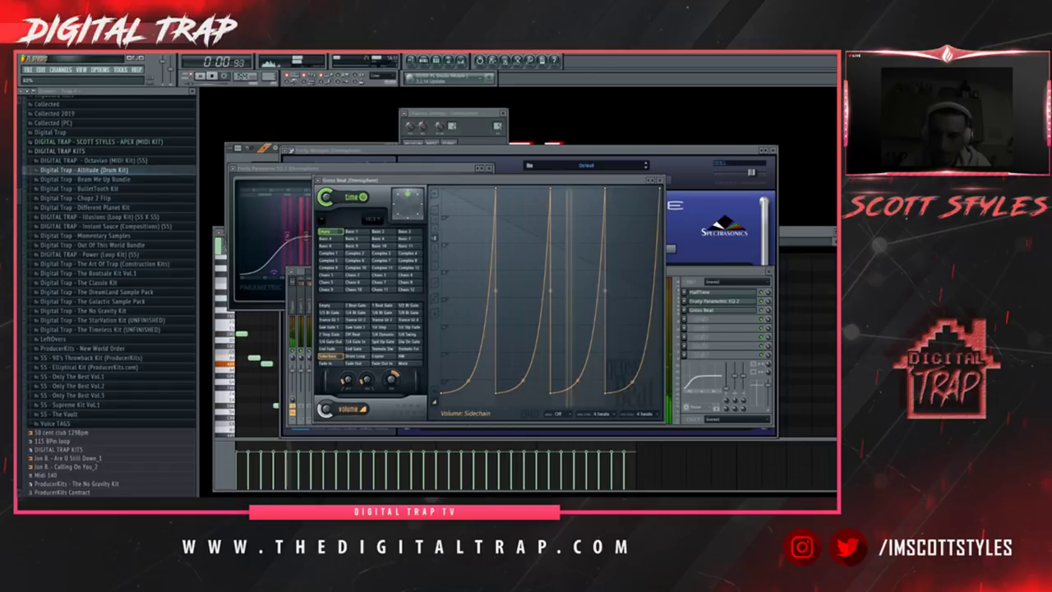
Slightly boost the high-frequency band in the Omnisphere track's Parametric EQ 2 and stop playback
left_click(704, 302)
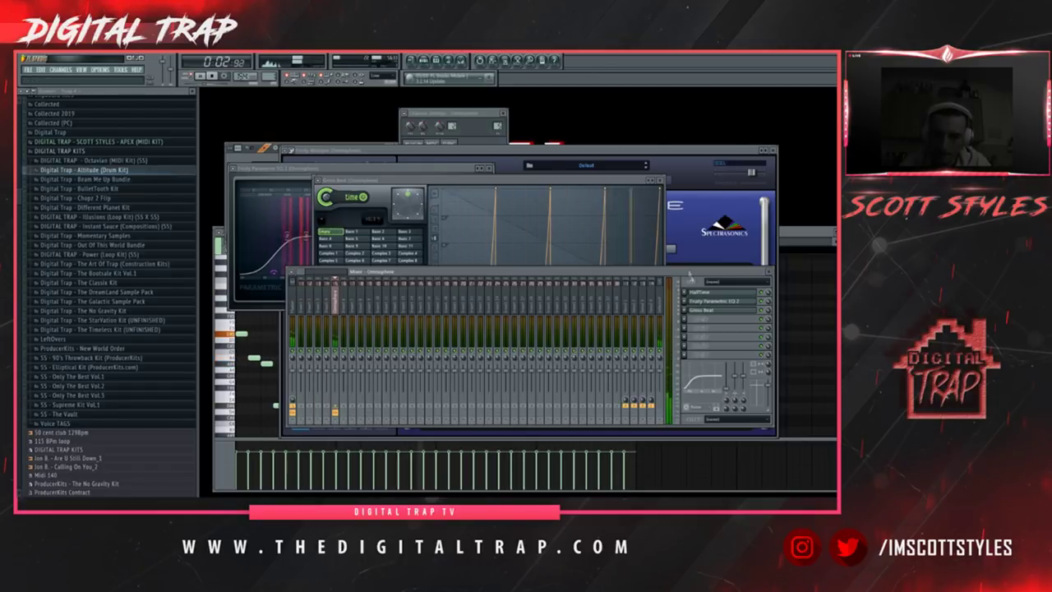
left_click(704, 302)
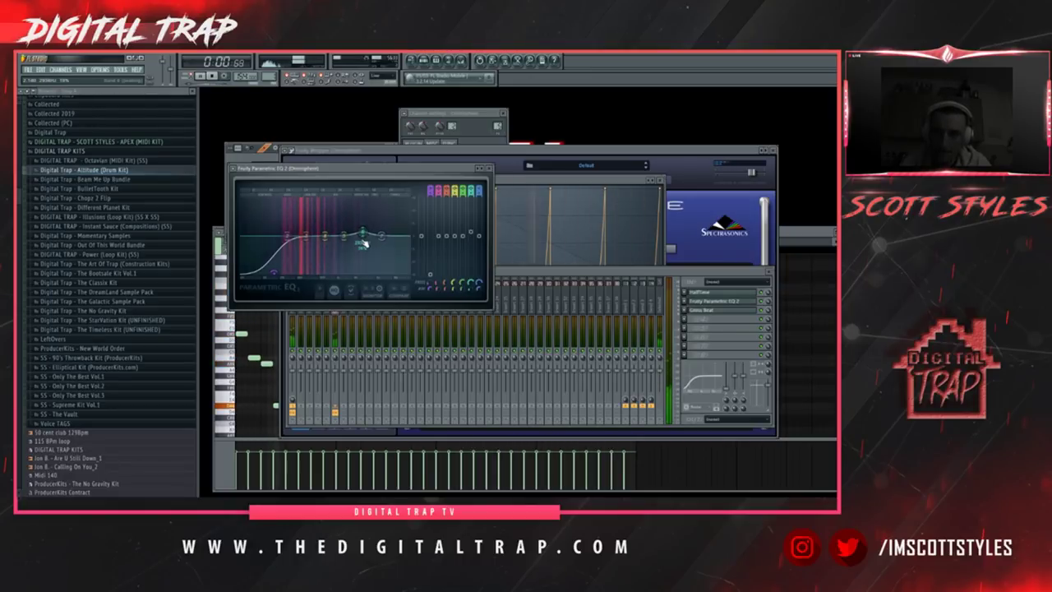
key("space")
Add an ElectraX channel and browse its patches to load the Dripsaster pluck from the XP Vol. 3 bank
key("F6")
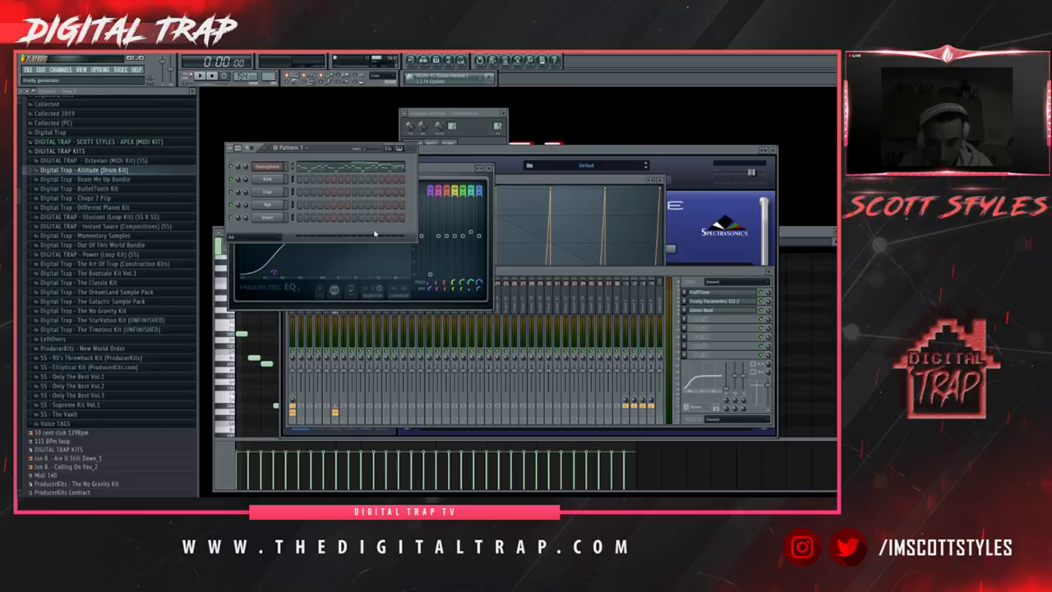
left_click(382, 351)
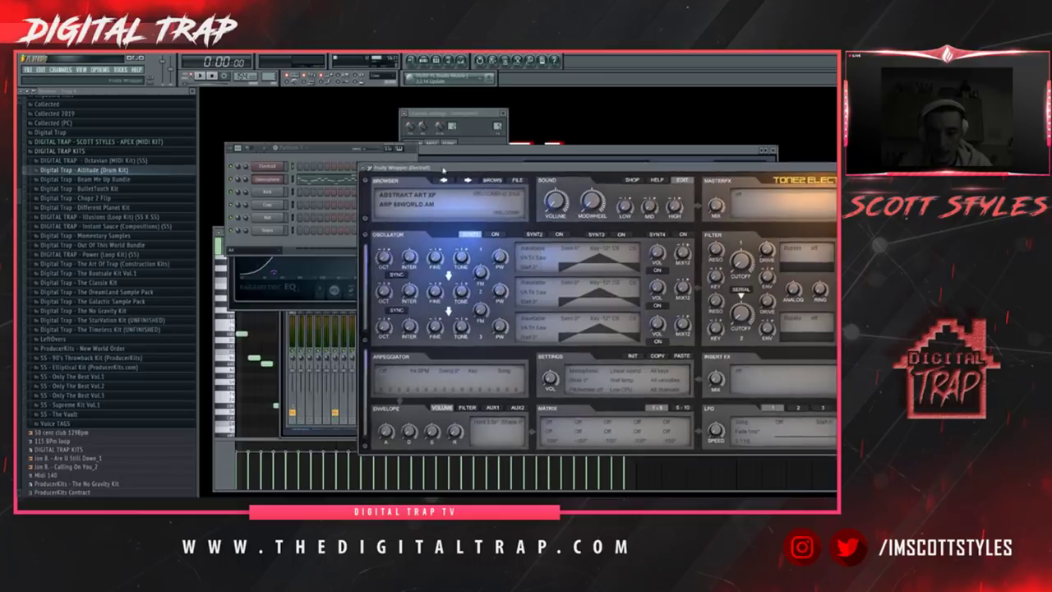
left_click(267, 178)
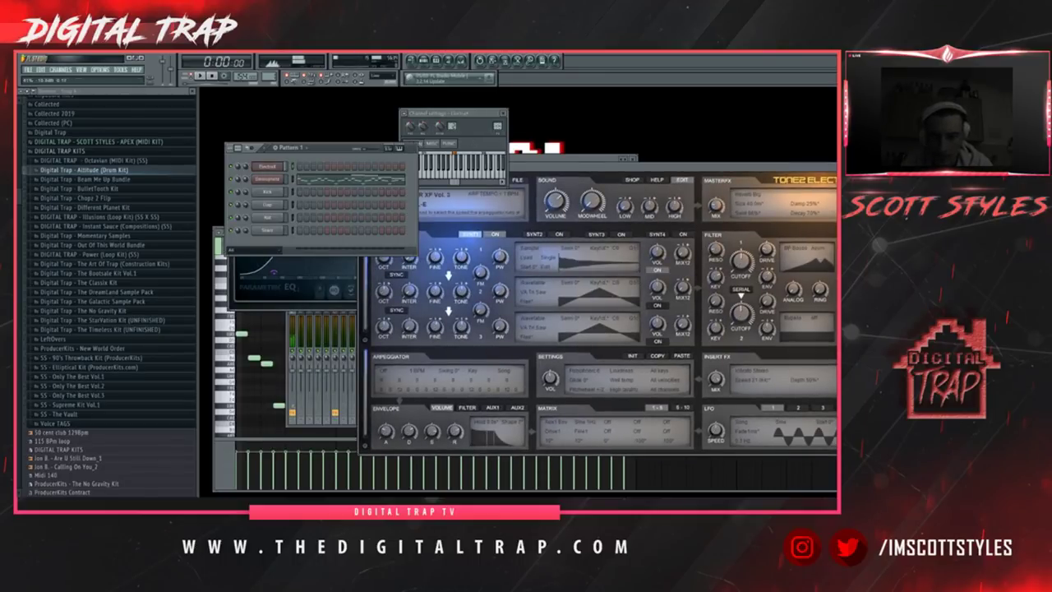
left_click_drag(526, 173, 534, 171)
left_click(475, 179)
left_click(469, 167)
left_click_drag(523, 171, 532, 174)
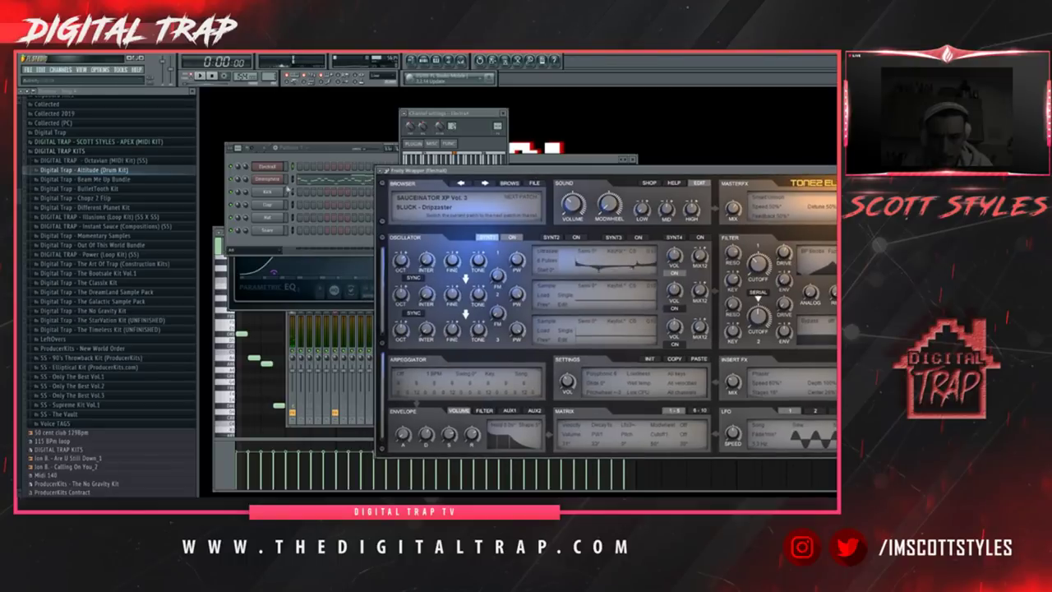
Maximize ElectraX's piano roll and place a half-bar D# note at the start of the pattern
right_click(267, 168)
left_click(305, 171)
key("space")
key("space")
key("space")
key("space")
double_click(433, 233)
left_click_drag(225, 178, 223, 121)
key("space")
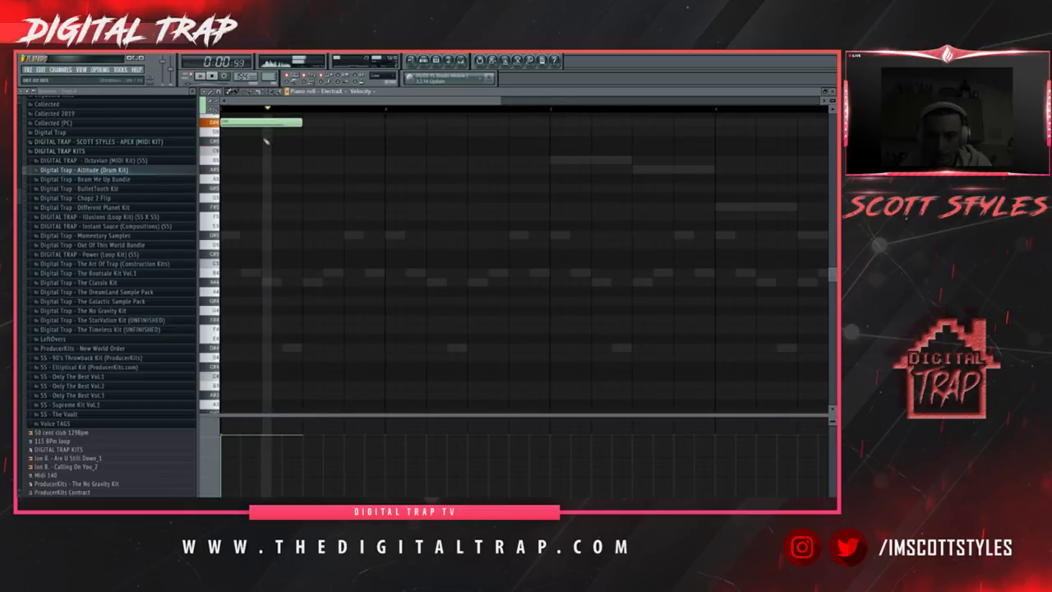
Continue the ElectraX melody with consecutive half-bar notes on A#, B and A#, filling the first two bars
left_click(303, 170)
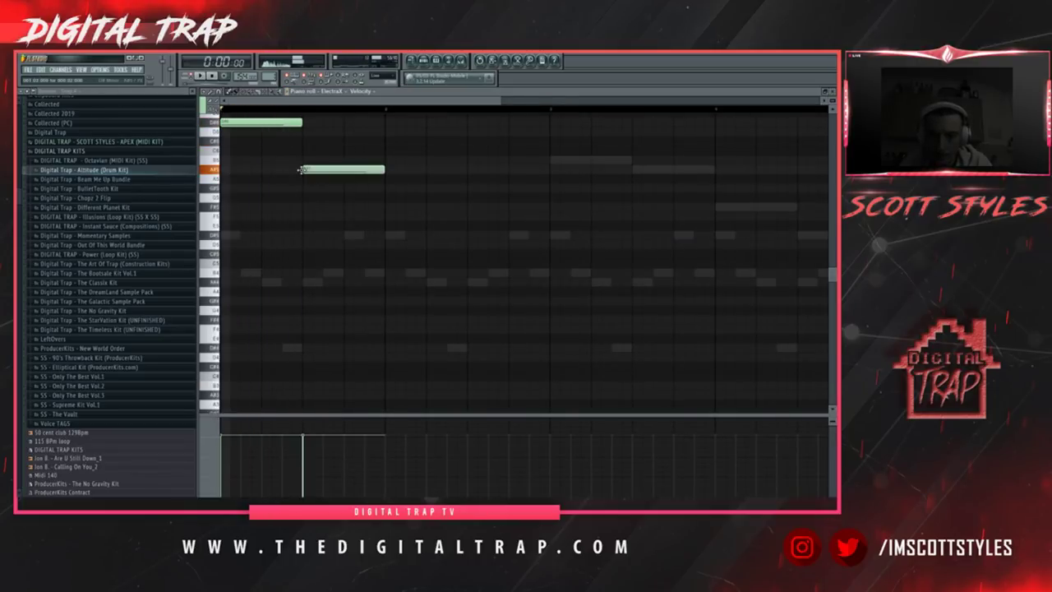
left_click(395, 159)
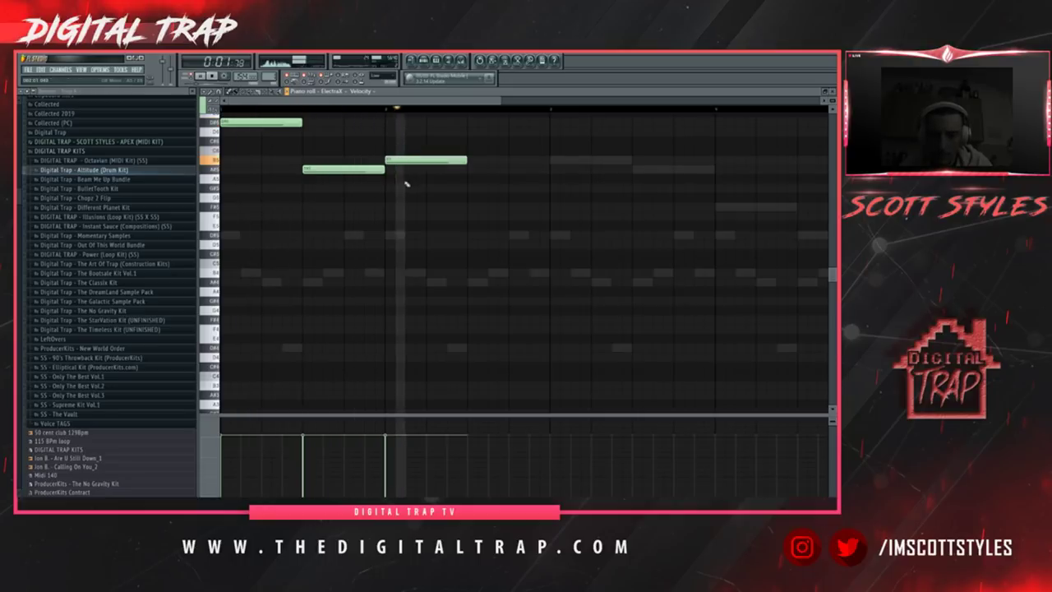
left_click(470, 169)
left_click(570, 207)
key("space")
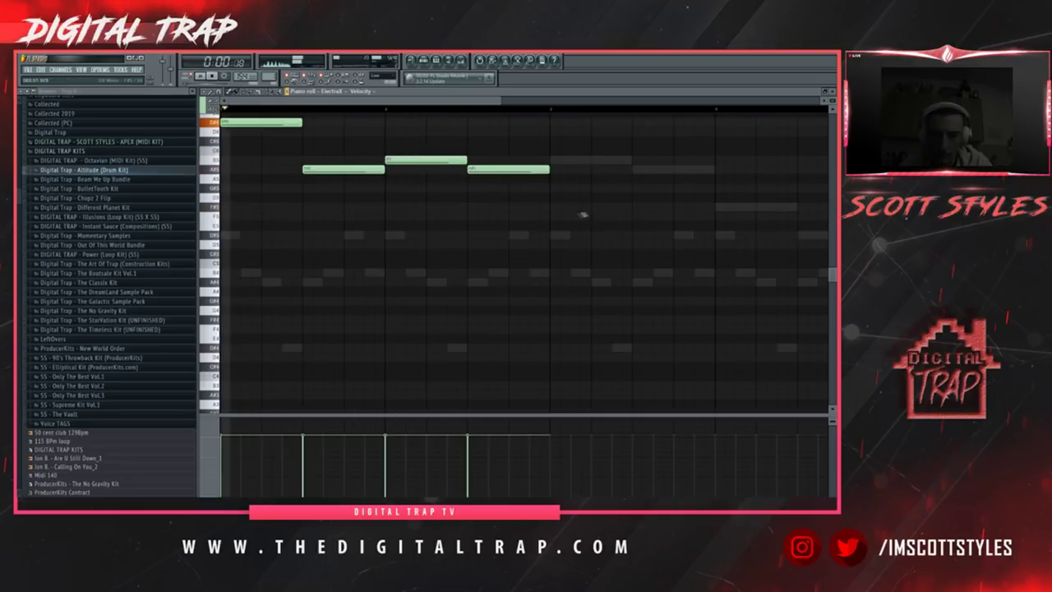
Transpose the four ElectraX notes down one octave and replay the loop
scroll(466, 141, "up", 4)
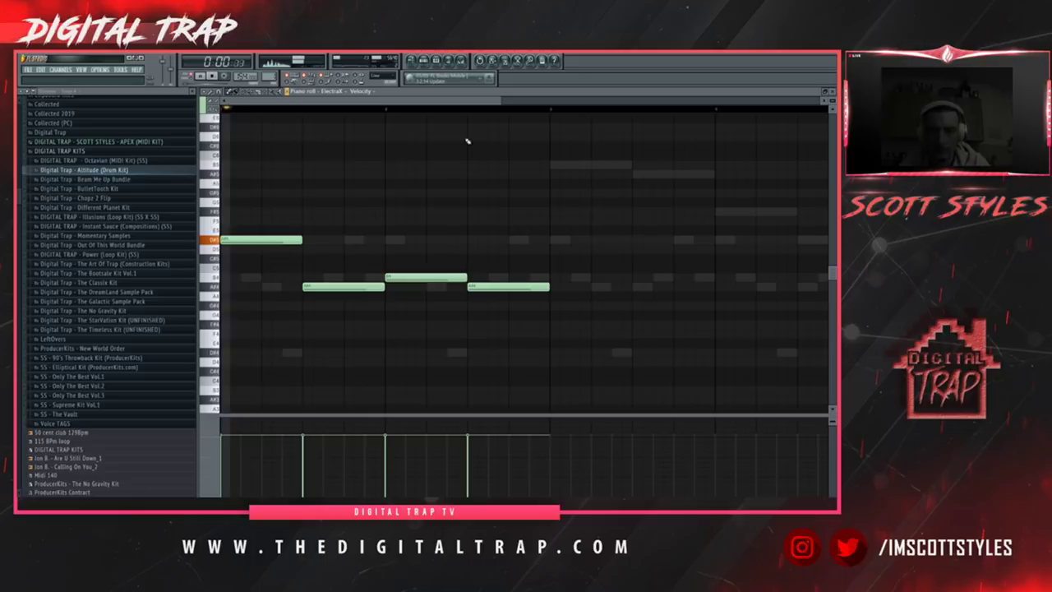
key("space")
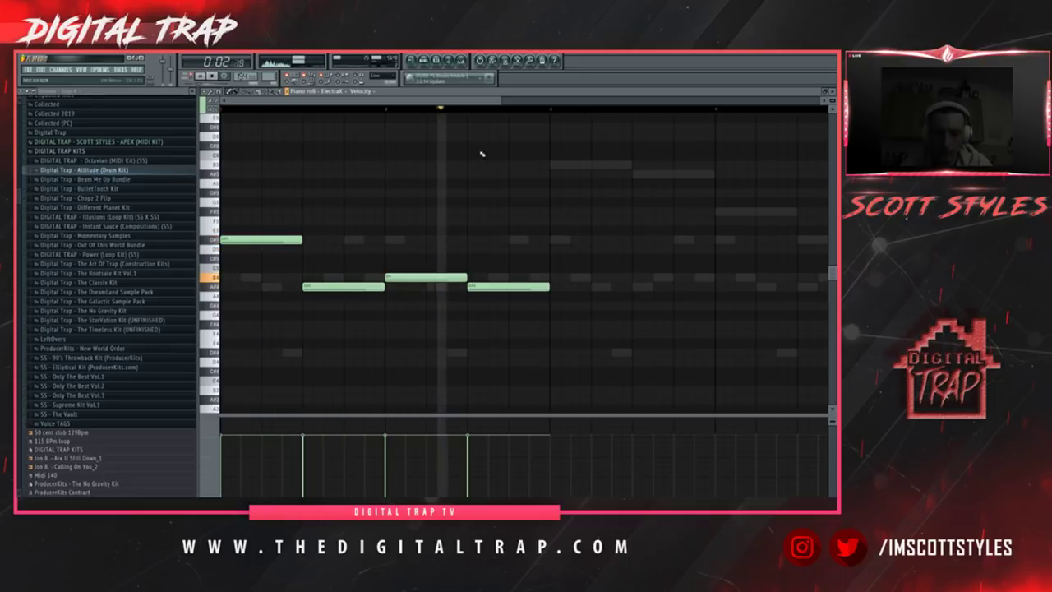
key("space")
key("space")
Duplicate the two-bar ElectraX phrase so it repeats from bar 3, and replay it
left_click_drag(563, 321, 280, 334)
key("space")
key("ctrl+b")
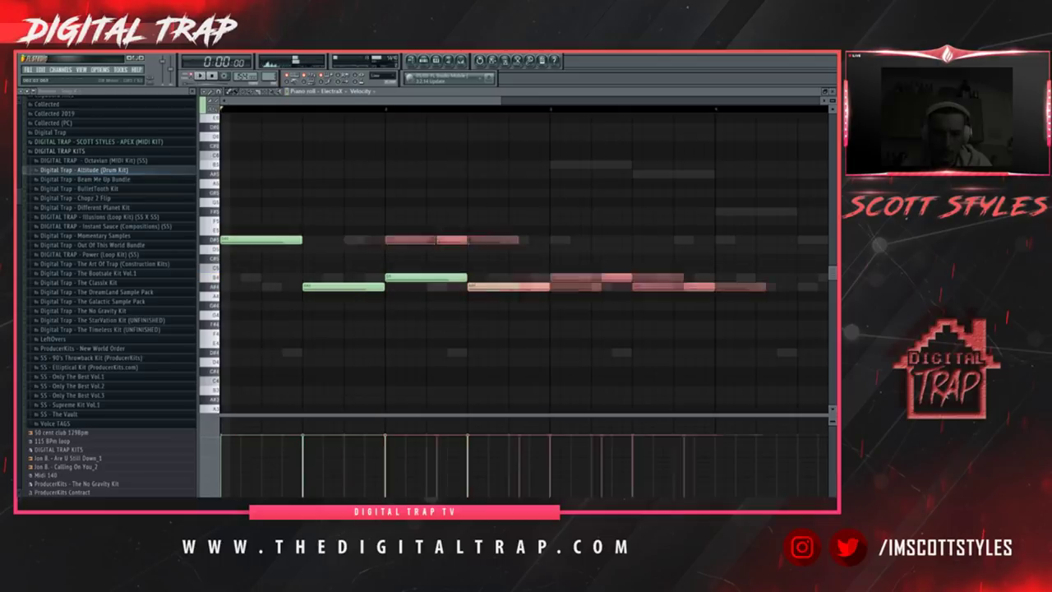
key("space")
key("ctrl+d")
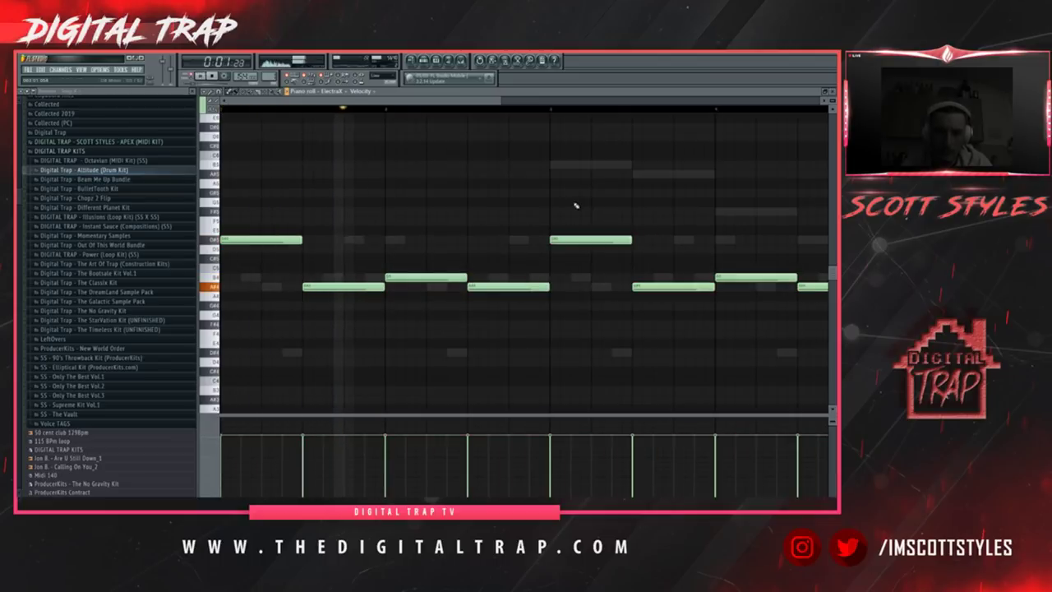
Leave the piano roll, assign ElectraX to the mixer track next to Omnisphere's and bring up the mixer
scroll(689, 125, "down", 2)
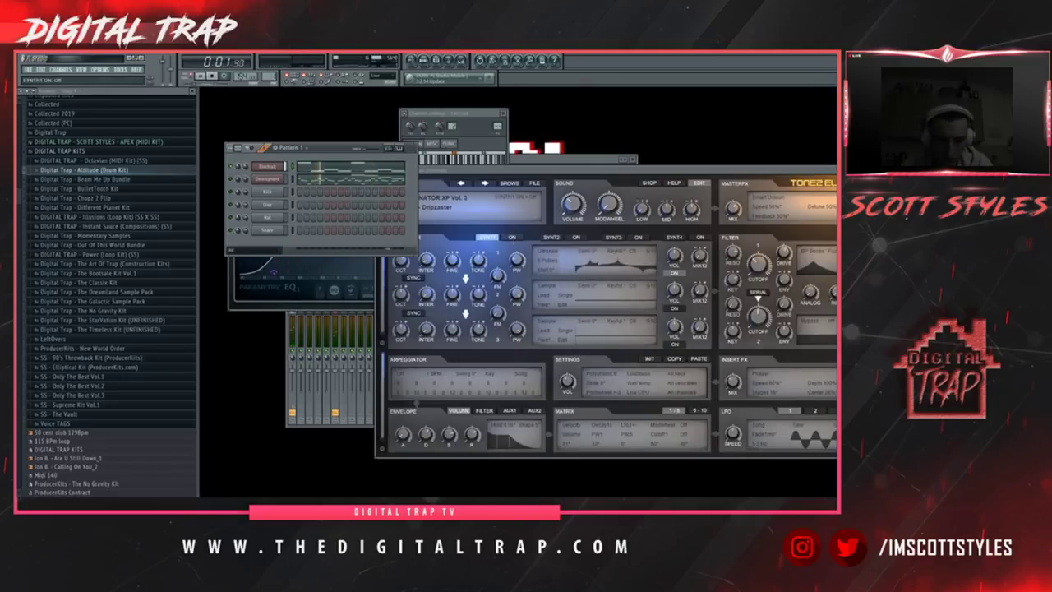
left_click_drag(525, 171, 513, 190)
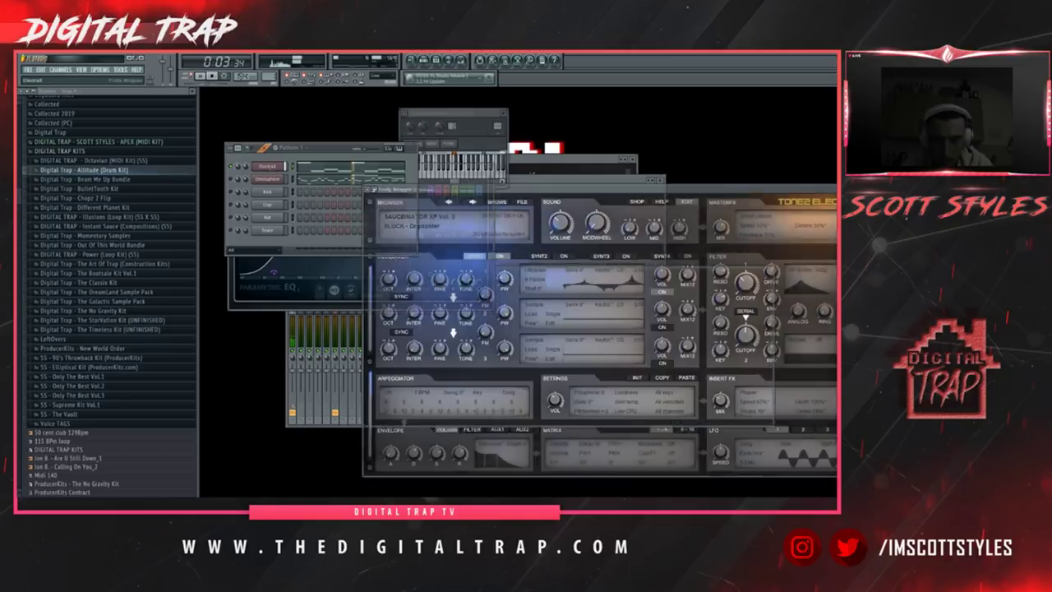
key("F9")
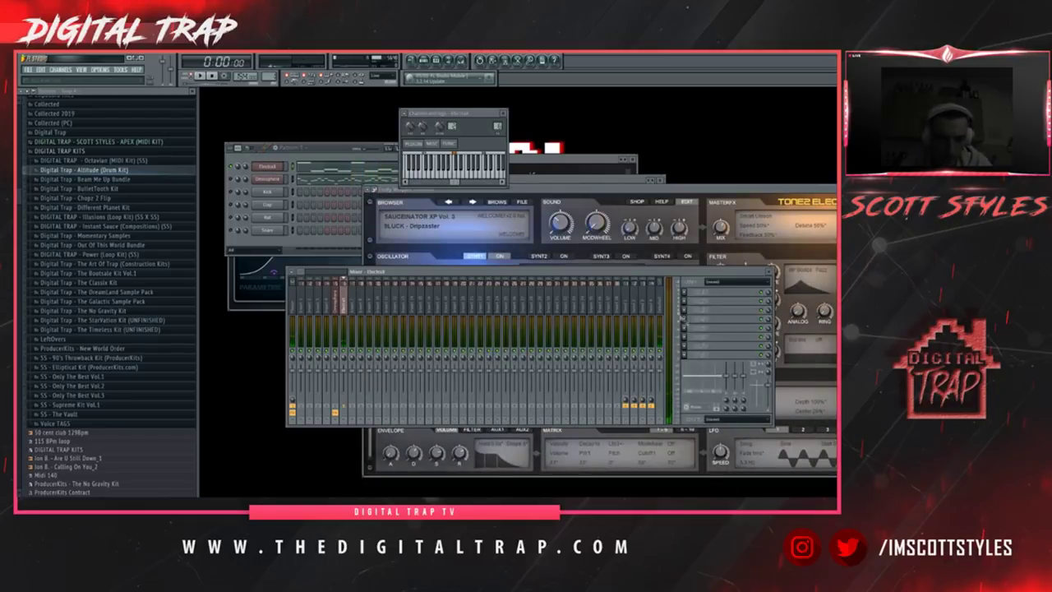